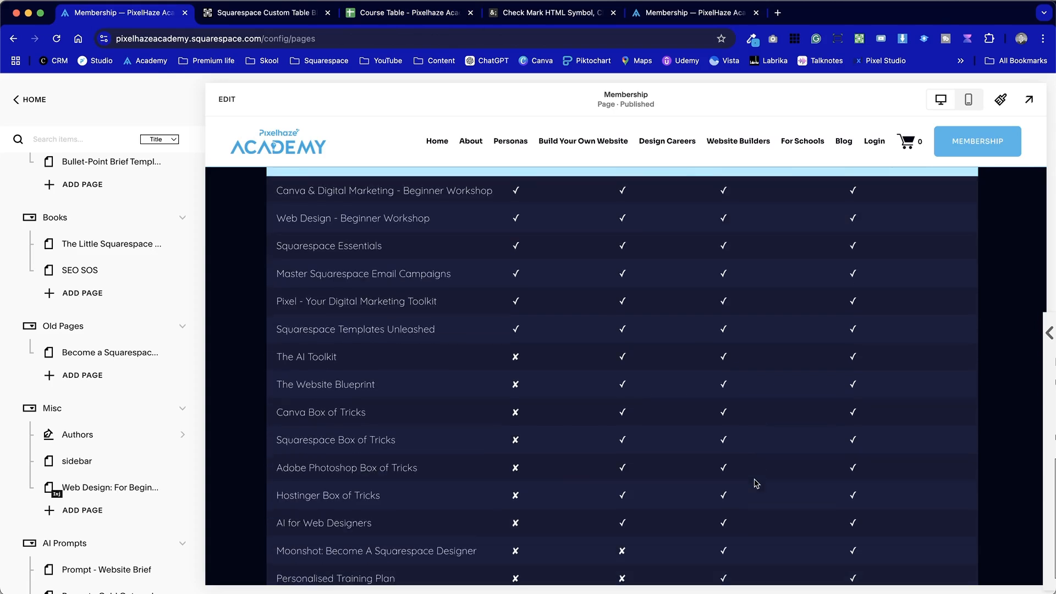
Look over the Squarespace Custom Table Block Plugin page and the SquarespaceWebsites Tools PRO extension options
{"action": "left_click", "coordinate": [266, 13]}
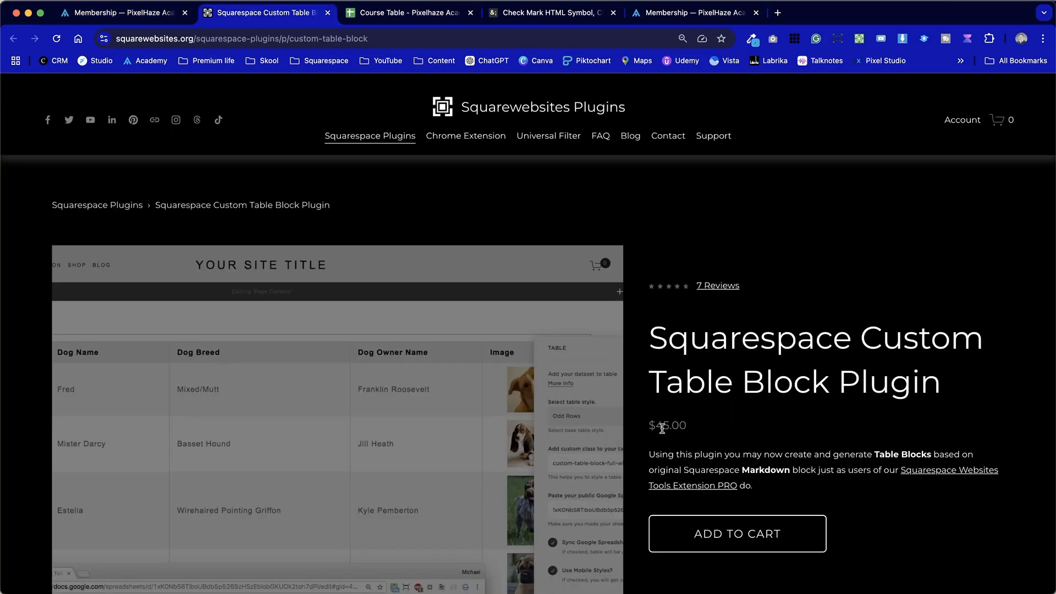
{"action": "left_click", "coordinate": [717, 427]}
{"action": "left_click", "coordinate": [861, 39]}
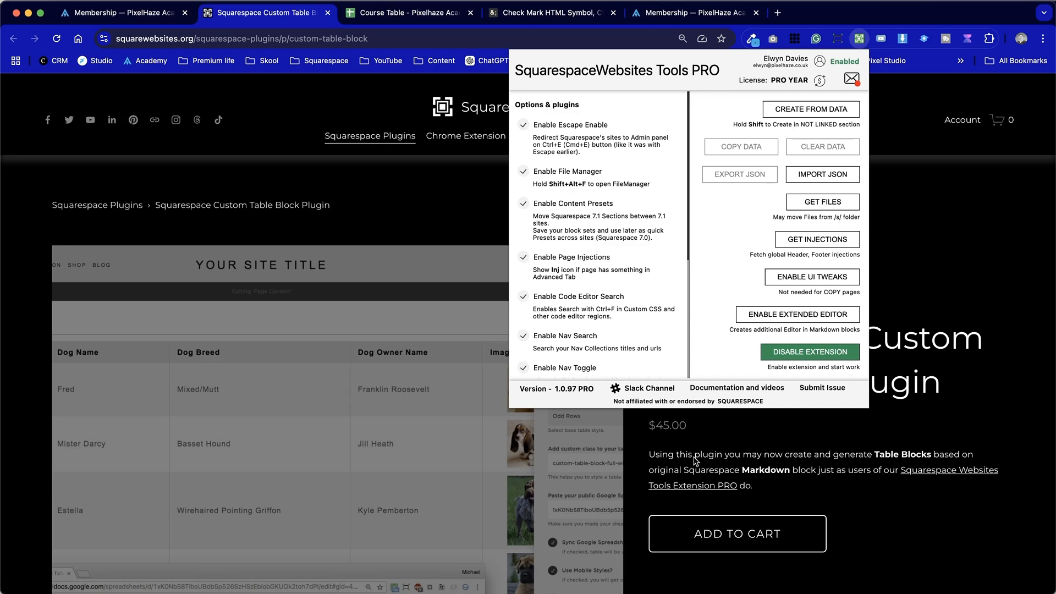
{"action": "left_click", "coordinate": [931, 255]}
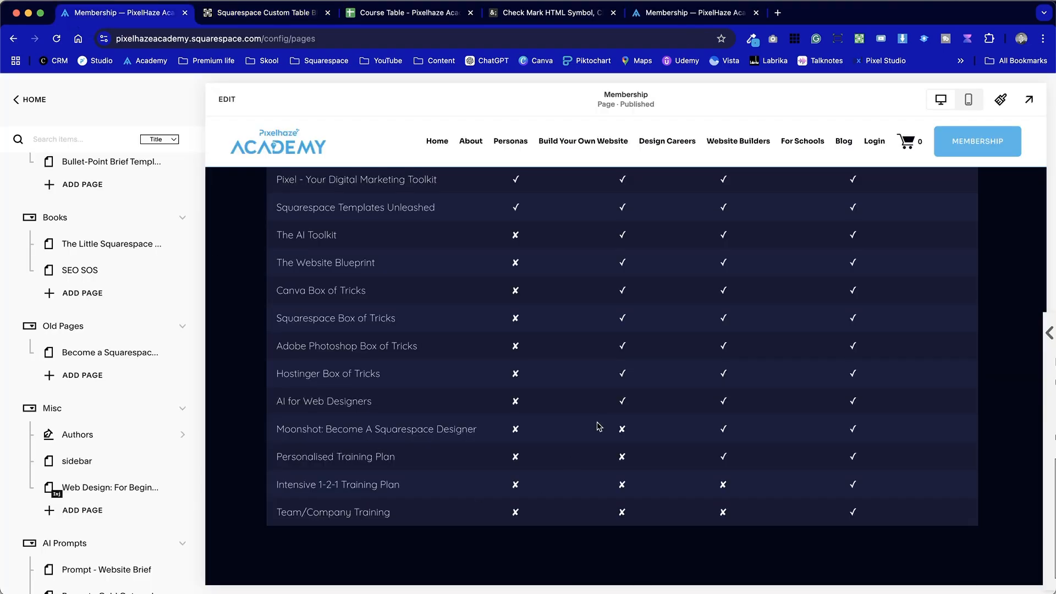
Create a blank page named Test in the Not Linked section of the site's pages
{"action": "scroll", "coordinate": [410, 394], "scroll_direction": "up", "scroll_amount": 5}
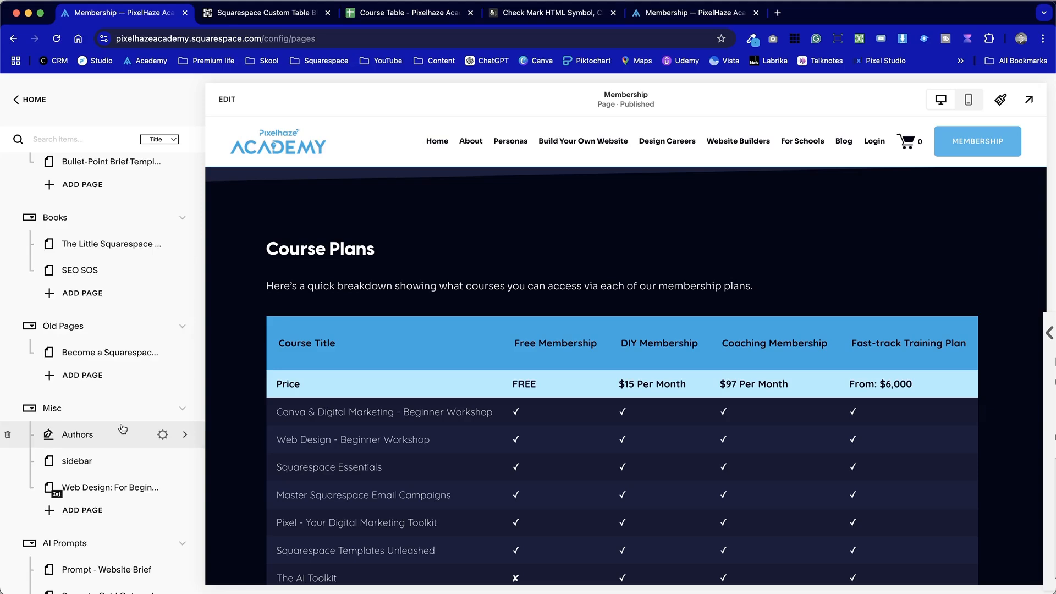
{"action": "scroll", "coordinate": [123, 428], "scroll_direction": "up", "scroll_amount": 10}
{"action": "scroll", "coordinate": [123, 428], "scroll_direction": "up", "scroll_amount": 15}
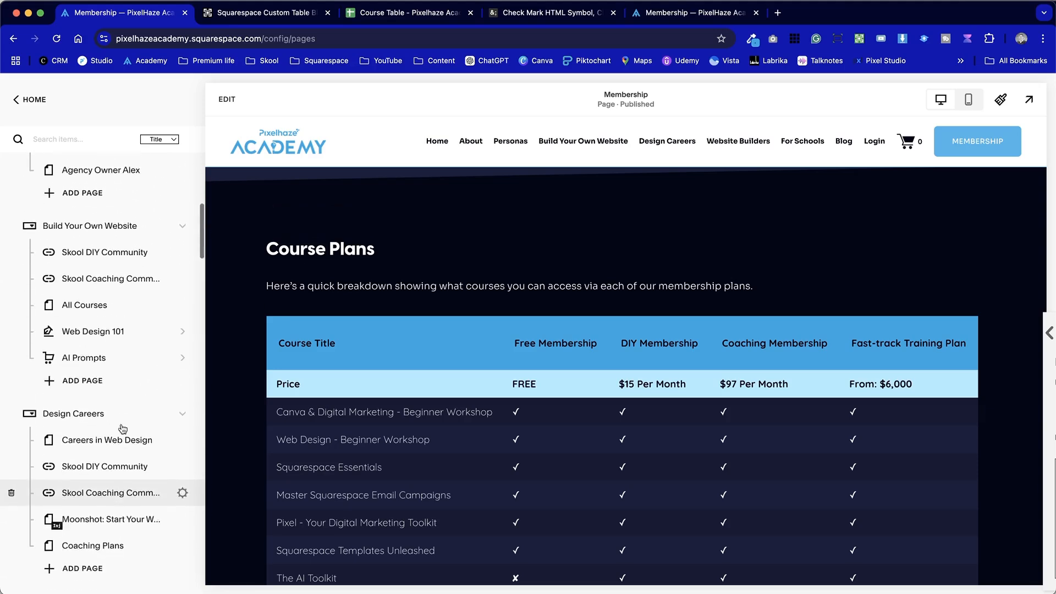
{"action": "mouse_move", "coordinate": [122, 428]}
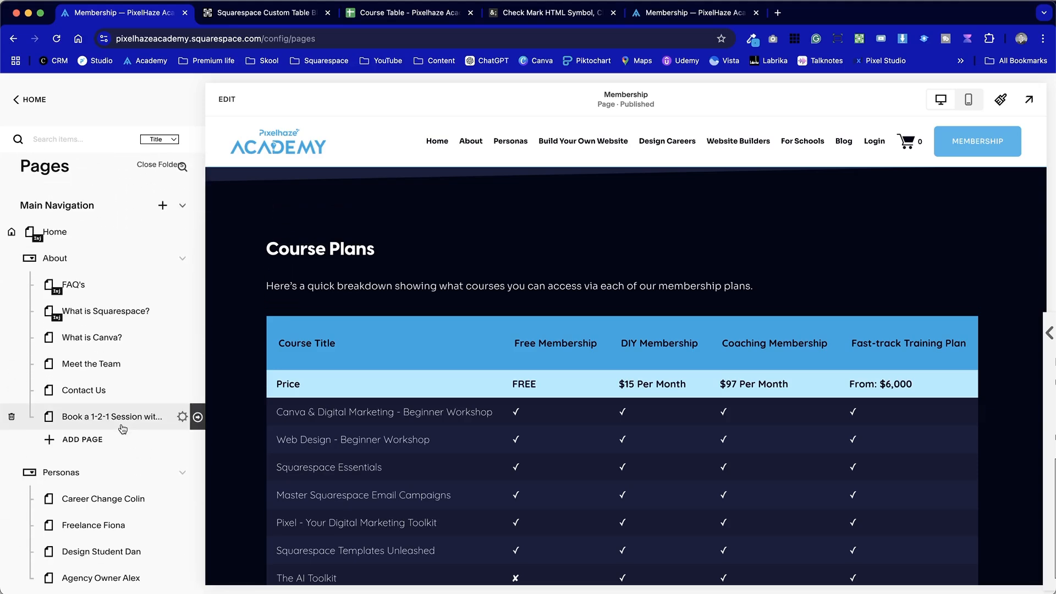
{"action": "scroll", "coordinate": [122, 429], "scroll_direction": "down", "scroll_amount": 15}
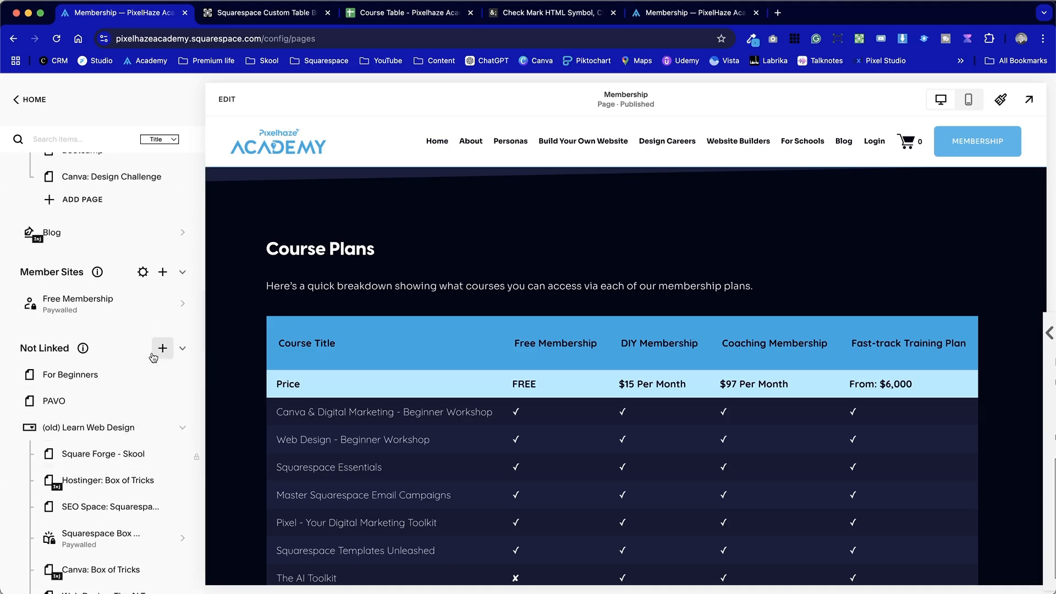
{"action": "left_click", "coordinate": [158, 352]}
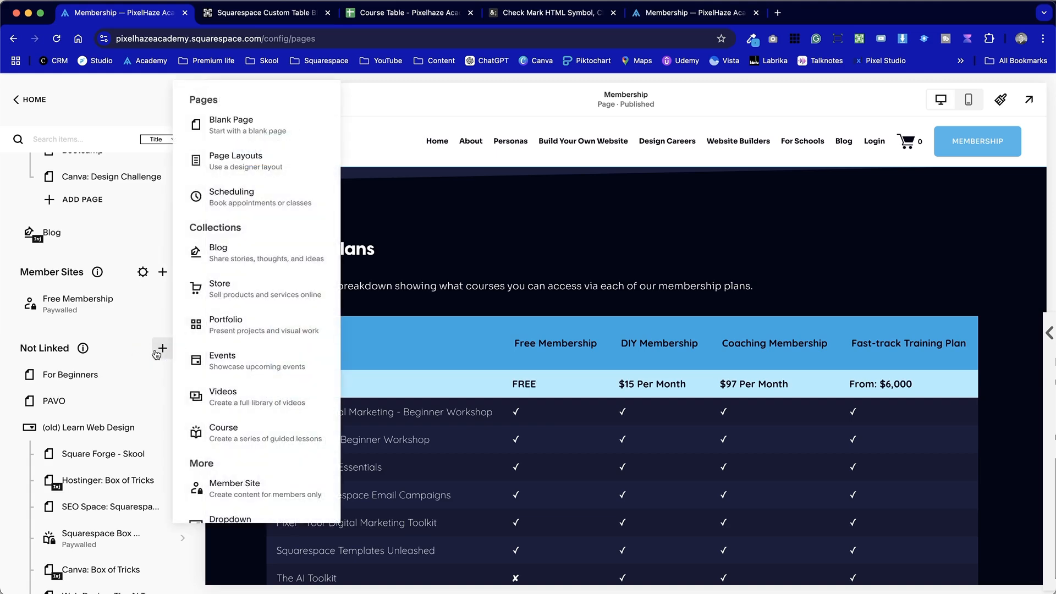
{"action": "left_click", "coordinate": [269, 123]}
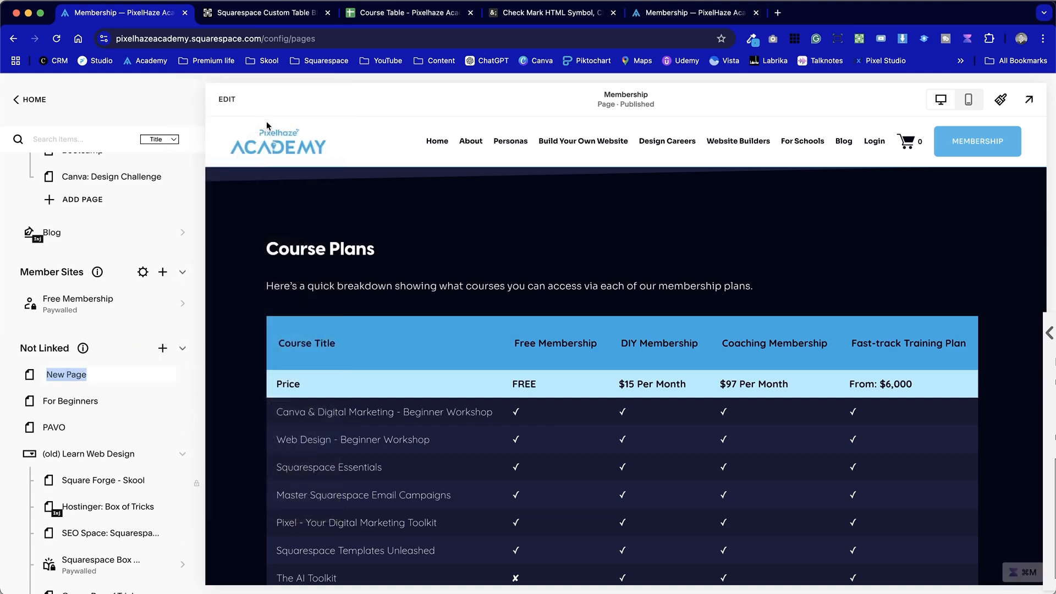
{"action": "type", "text": "Te"}
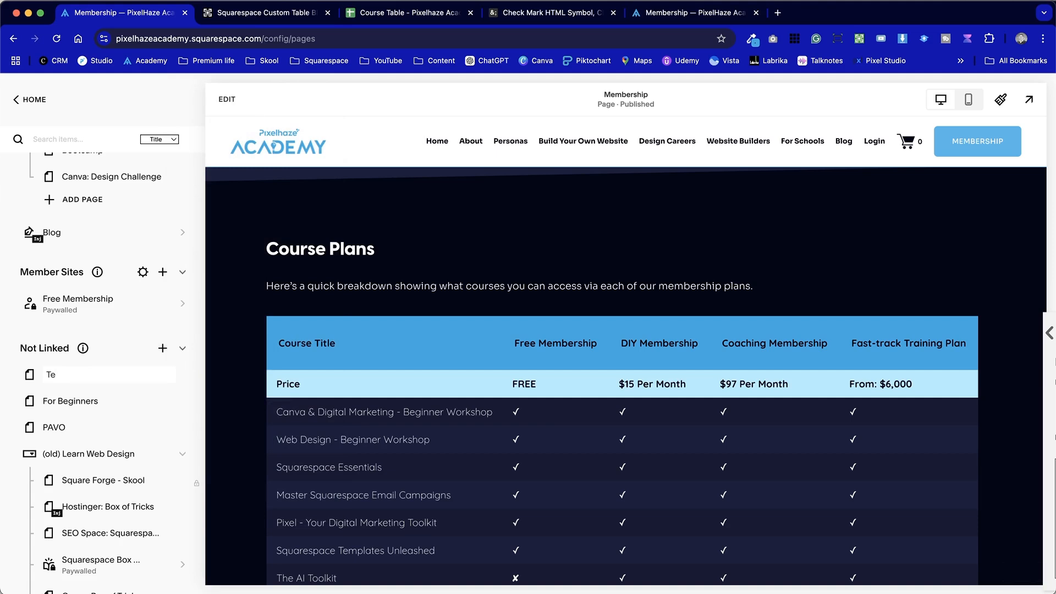
{"action": "type", "text": "st"}
{"action": "key", "text": "Return"}
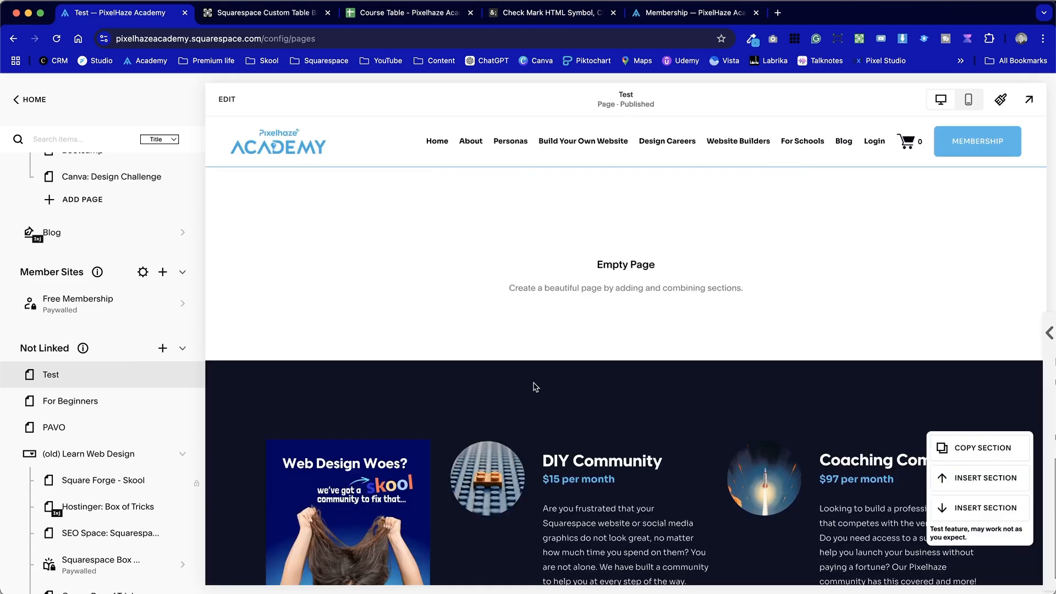
Open the Test page for editing and add a blank Classic Editor section
{"action": "left_click", "coordinate": [226, 99]}
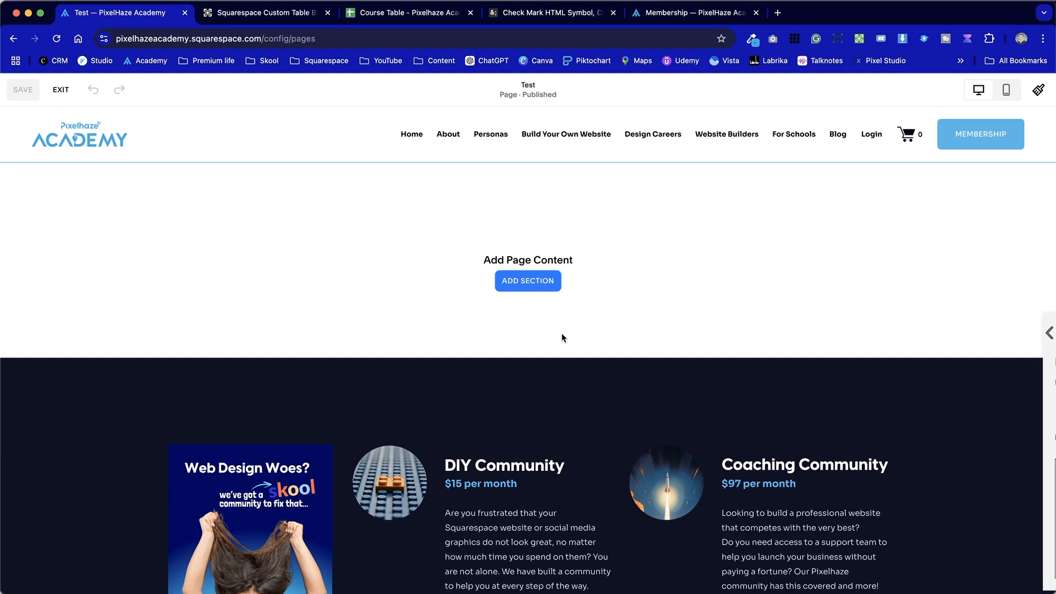
{"action": "left_click", "coordinate": [546, 282]}
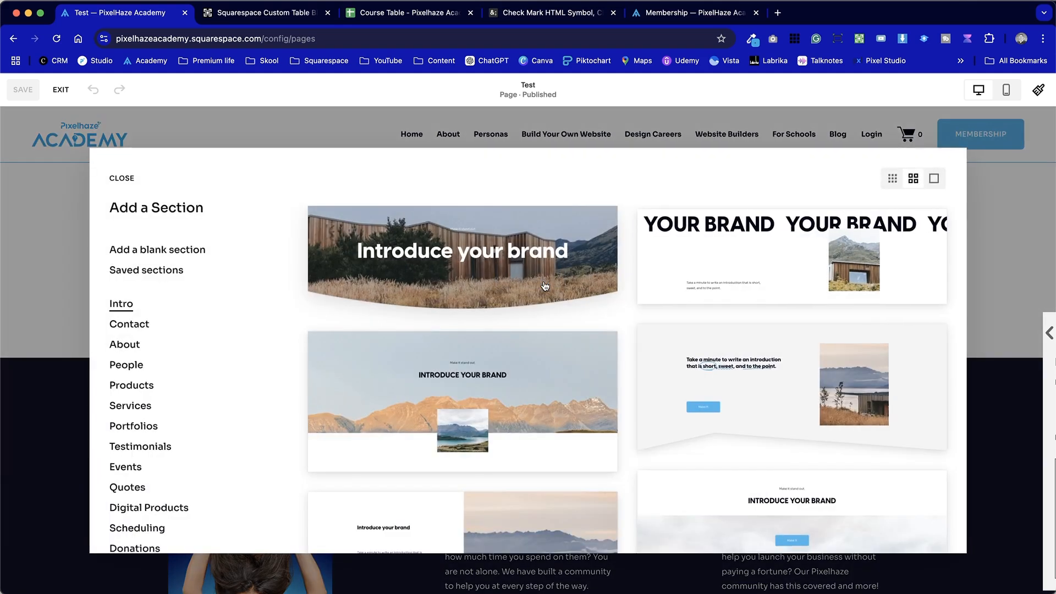
{"action": "scroll", "coordinate": [184, 355], "scroll_direction": "down", "scroll_amount": 5}
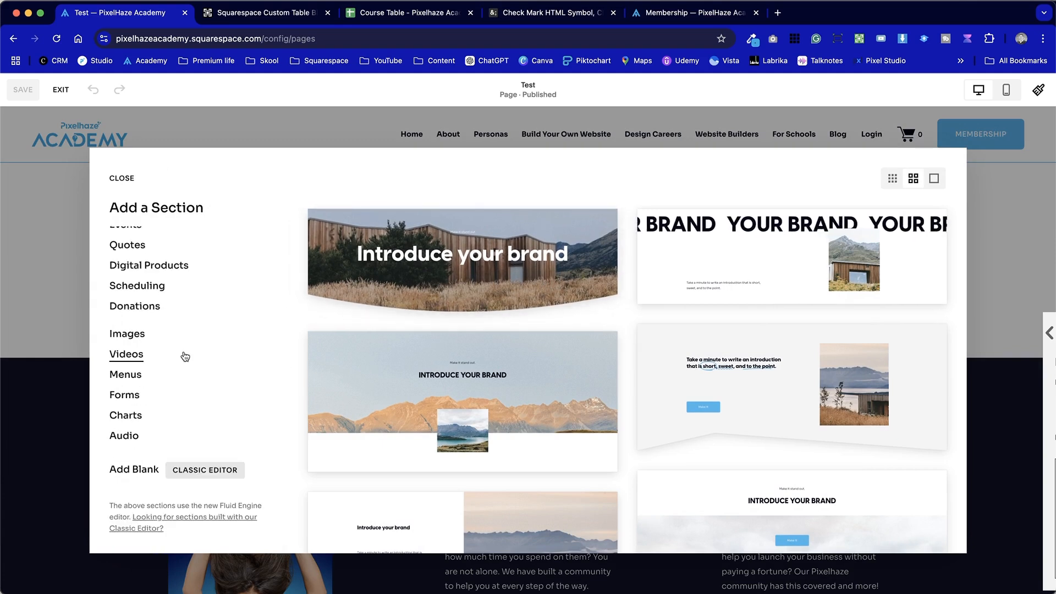
{"action": "scroll", "coordinate": [185, 357], "scroll_direction": "up", "scroll_amount": 5}
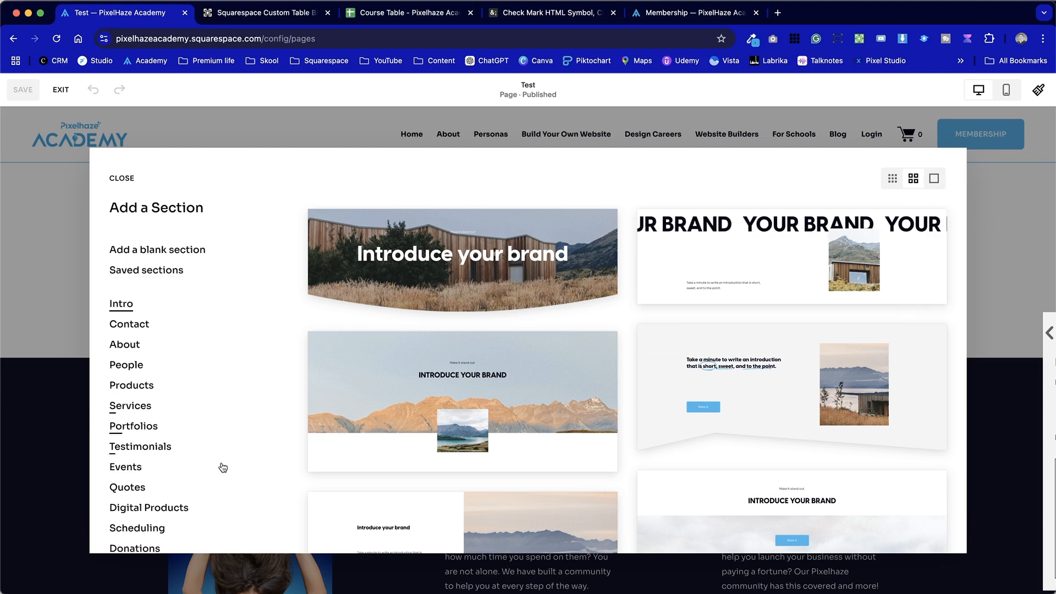
{"action": "scroll", "coordinate": [220, 479], "scroll_direction": "down", "scroll_amount": 5}
{"action": "scroll", "coordinate": [220, 482], "scroll_direction": "down", "scroll_amount": 3}
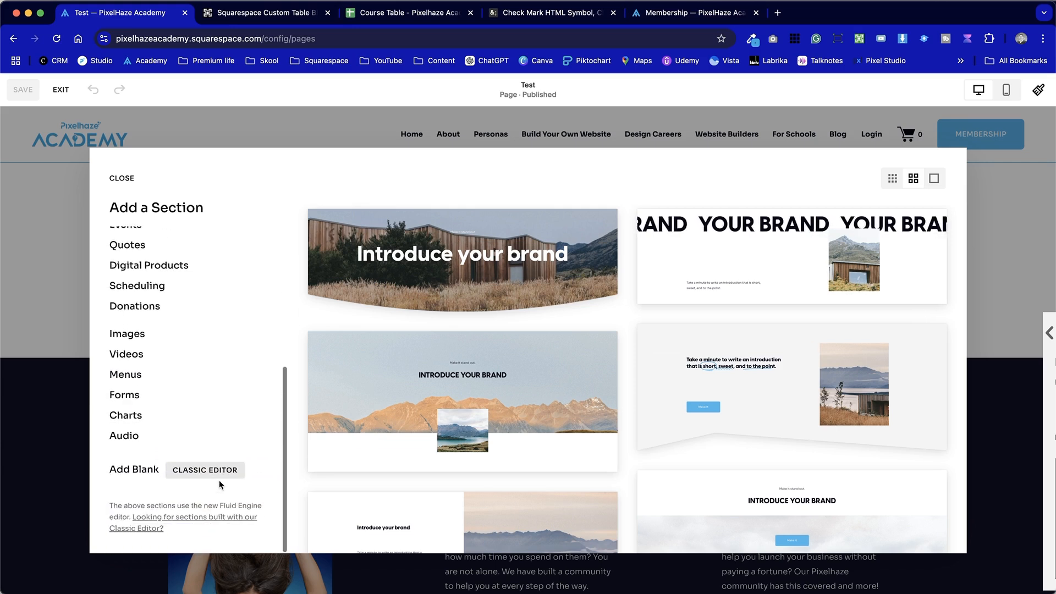
{"action": "left_click", "coordinate": [135, 470]}
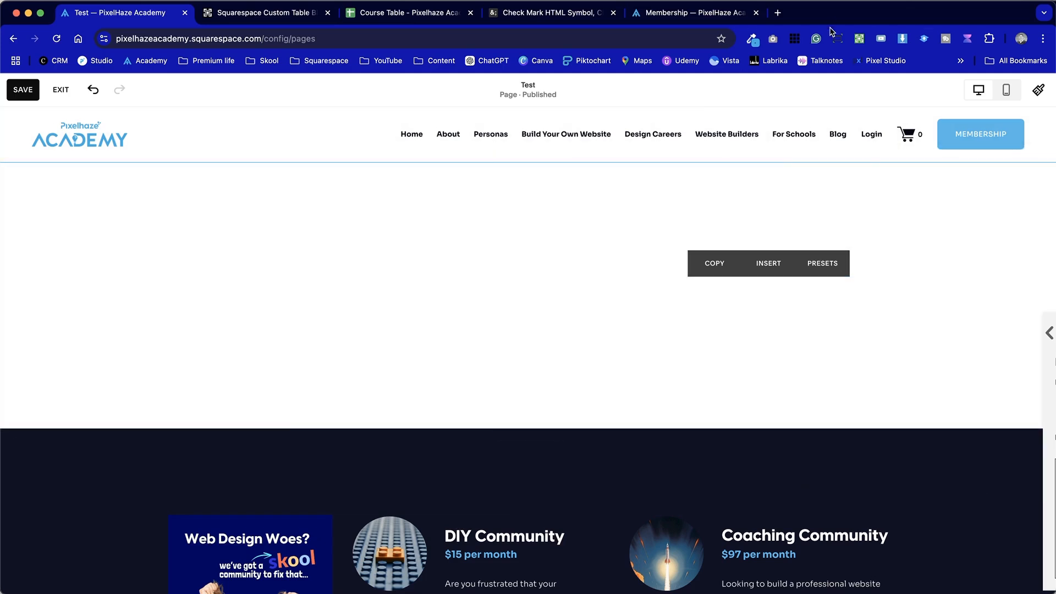
Check that the SquarespaceWebsites Tools PRO extension is enabled, and return to the blank section
{"action": "left_click", "coordinate": [859, 38]}
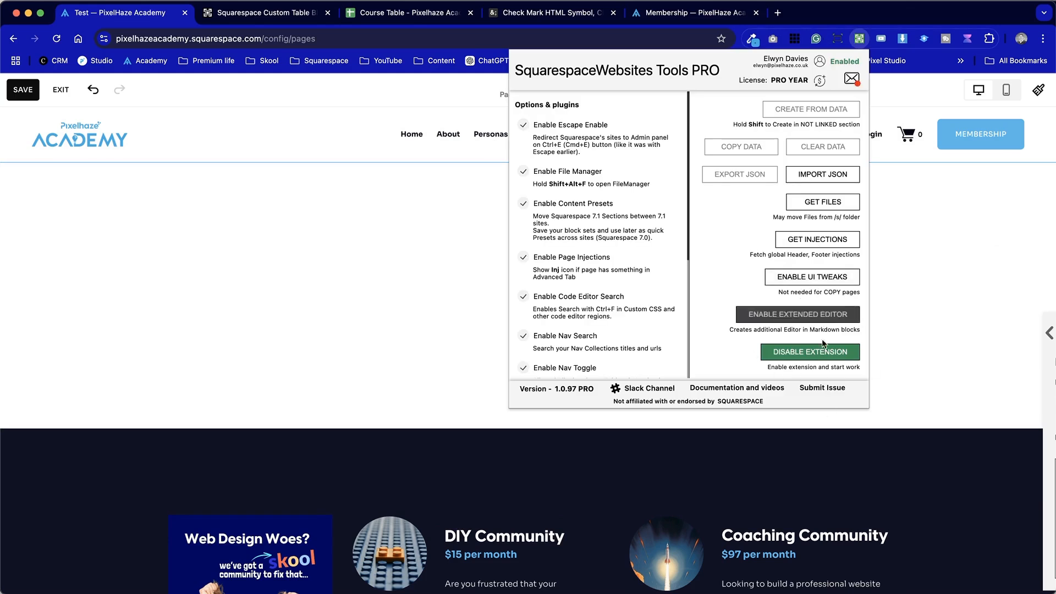
{"action": "left_click", "coordinate": [342, 300]}
{"action": "left_click", "coordinate": [536, 341]}
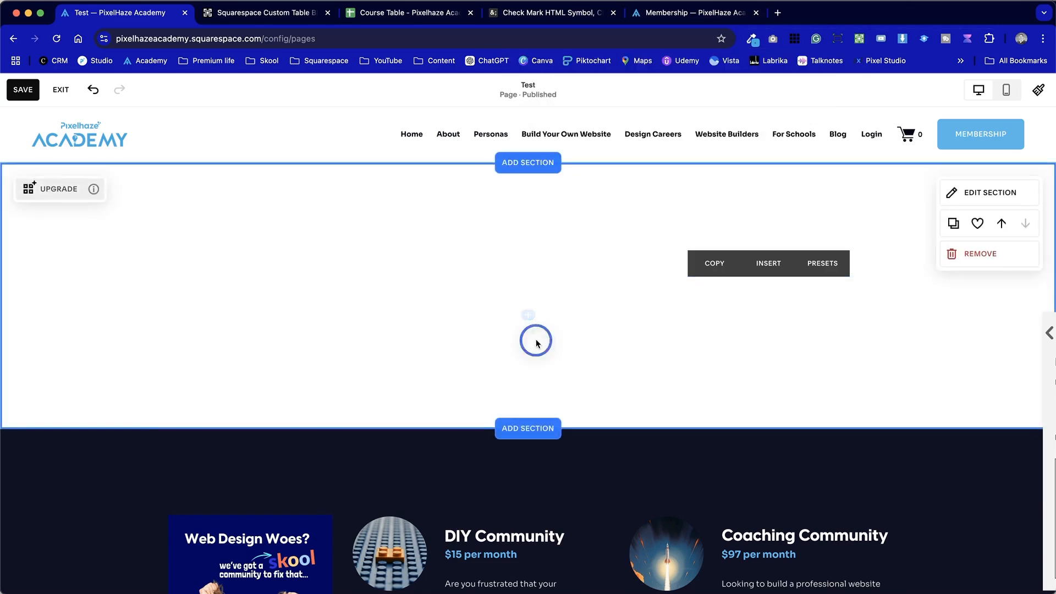
Insert a Table block into the blank section of the Test page
{"action": "left_click", "coordinate": [528, 308]}
{"action": "scroll", "coordinate": [894, 363], "scroll_direction": "down", "scroll_amount": 5}
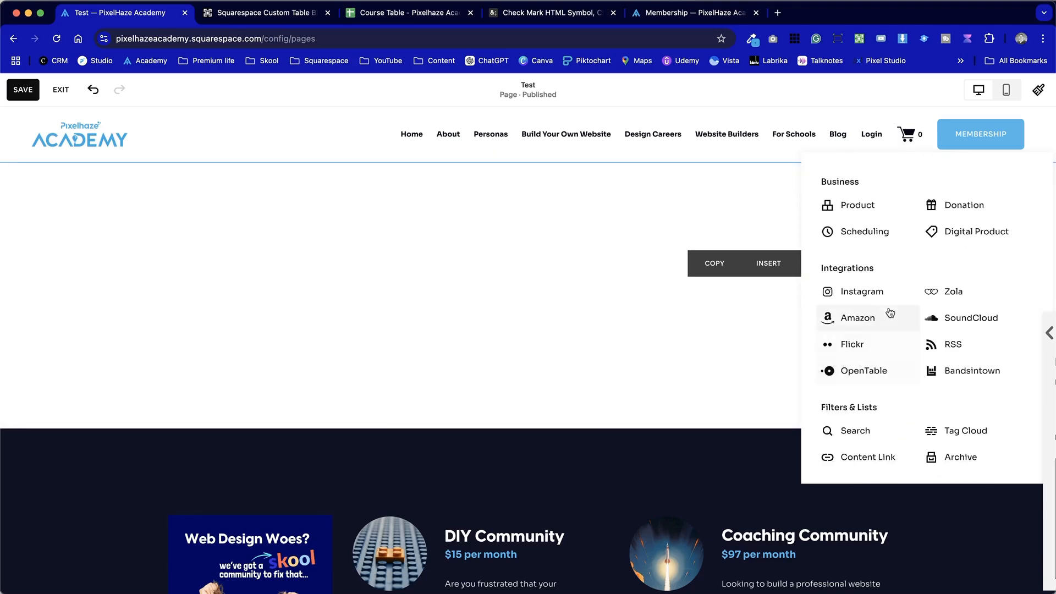
{"action": "scroll", "coordinate": [875, 249], "scroll_direction": "up", "scroll_amount": 5}
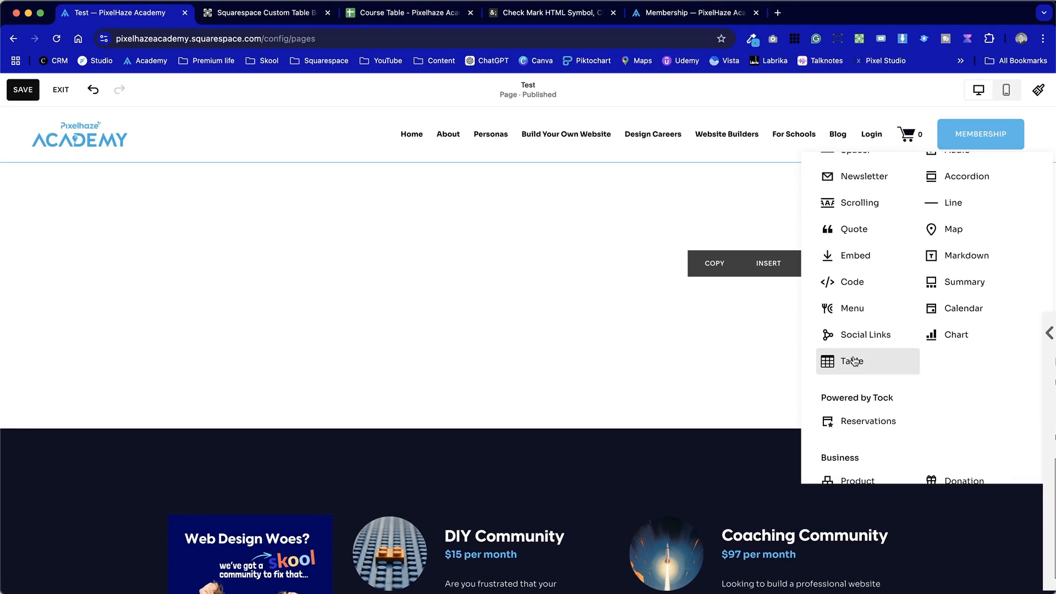
{"action": "left_click", "coordinate": [854, 361]}
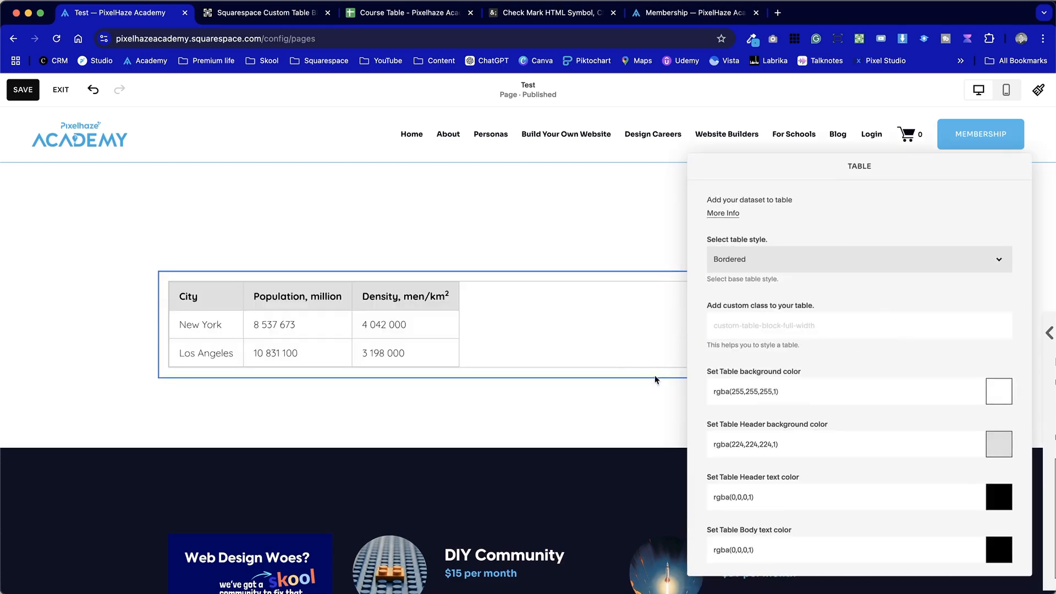
Review the Table block's style, colour, Google Spreadsheet and mobile options, and leave its settings
{"action": "scroll", "coordinate": [911, 424], "scroll_direction": "down", "scroll_amount": 10}
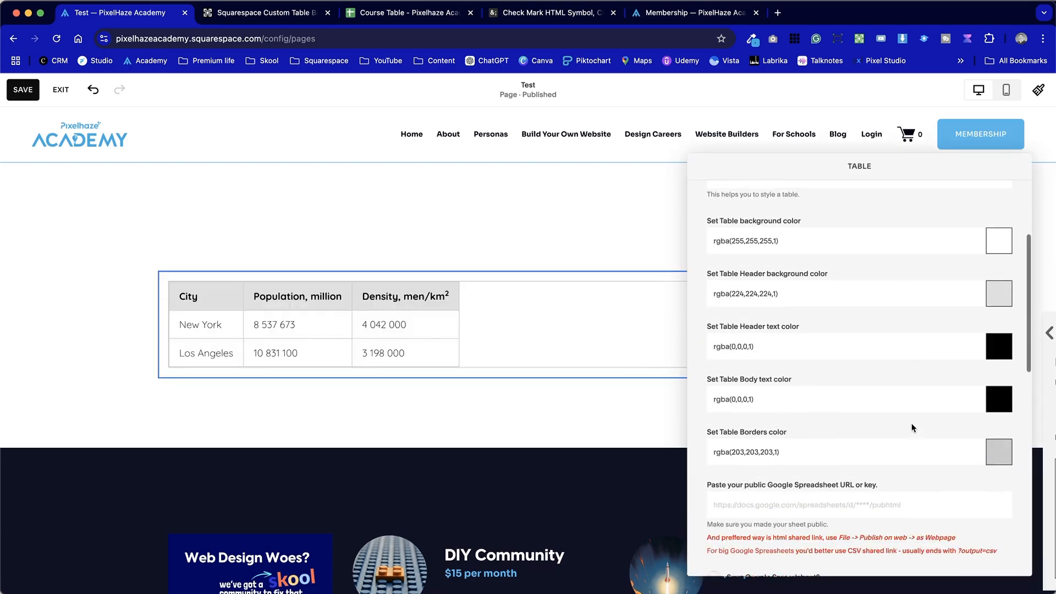
{"action": "scroll", "coordinate": [912, 424], "scroll_direction": "up", "scroll_amount": 5}
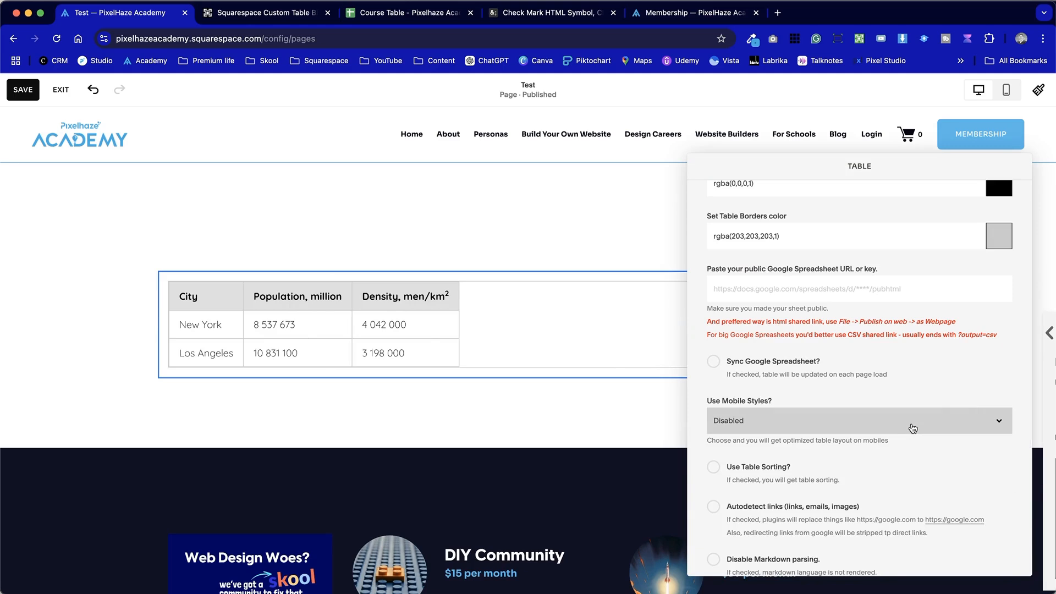
{"action": "scroll", "coordinate": [913, 428], "scroll_direction": "up", "scroll_amount": 5}
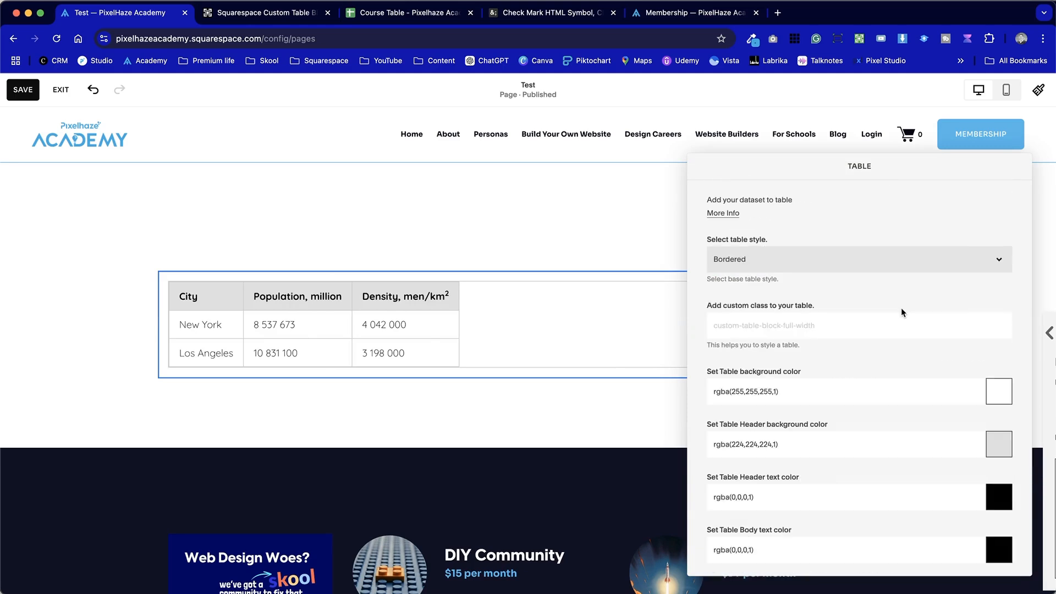
{"action": "left_click", "coordinate": [456, 234]}
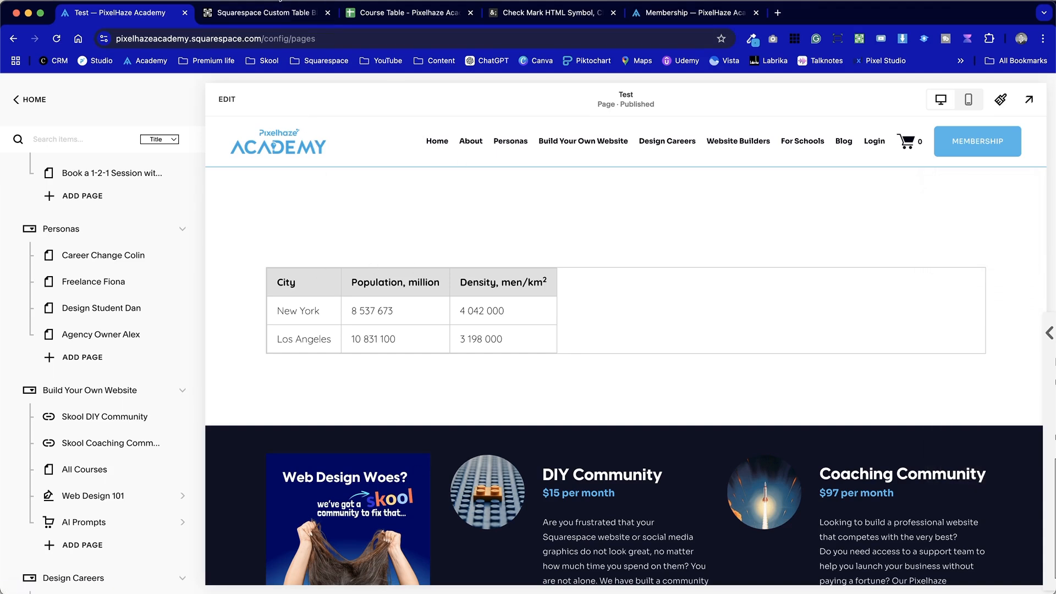
Examine the Injections tab code on the Squarespace Custom Table Block Plugin page
{"action": "left_click", "coordinate": [277, 11]}
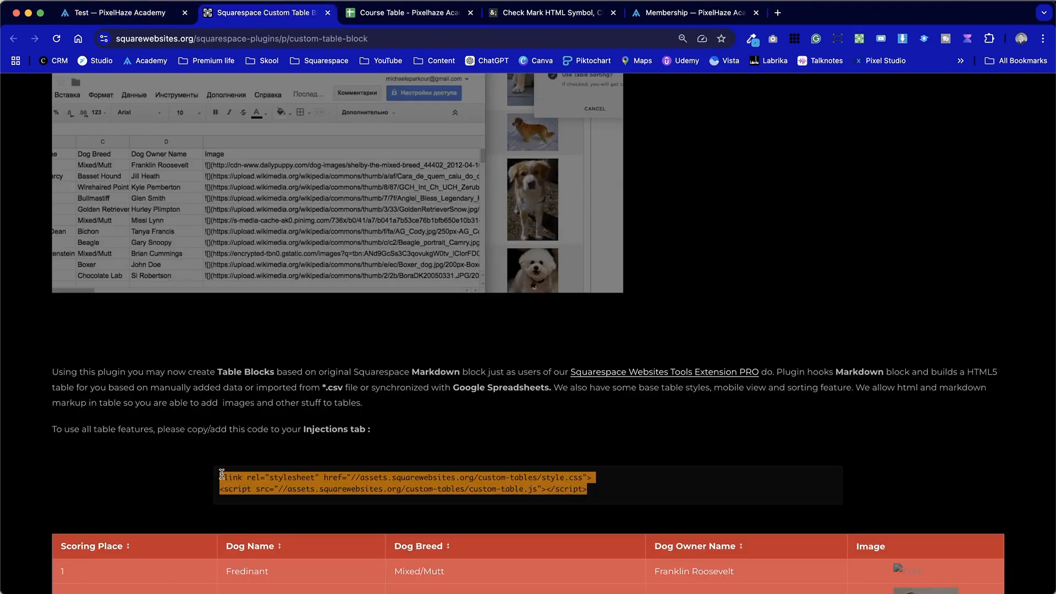
{"action": "scroll", "coordinate": [520, 466], "scroll_direction": "up", "scroll_amount": 10}
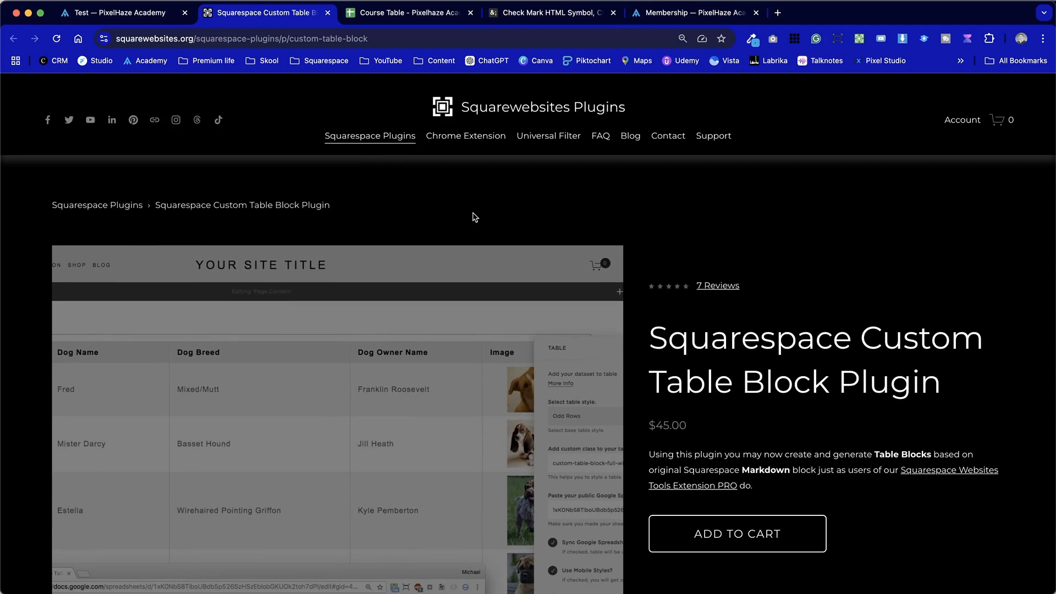
{"action": "scroll", "coordinate": [475, 217], "scroll_direction": "down", "scroll_amount": 3}
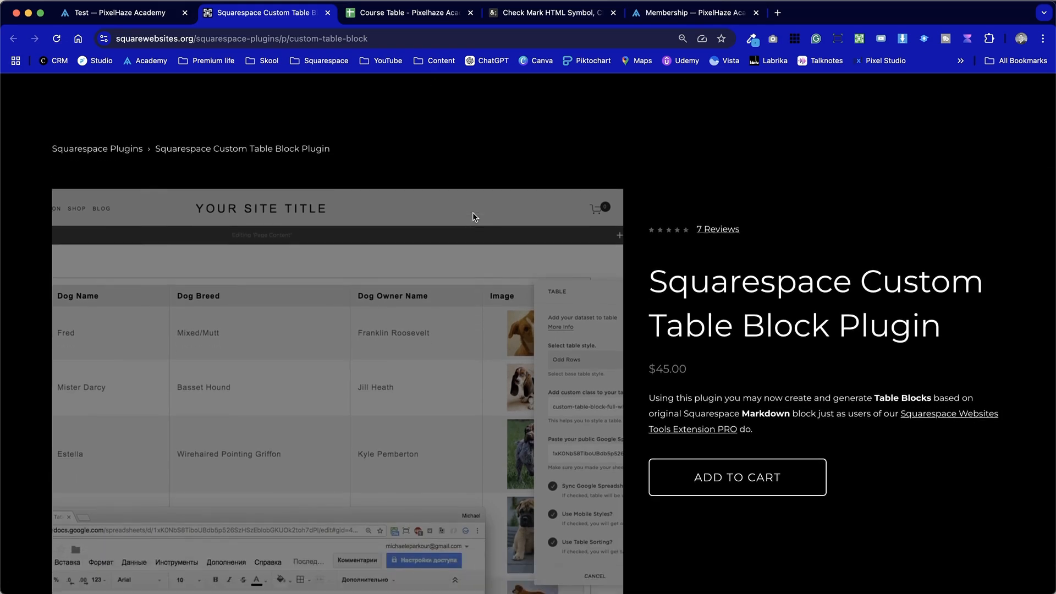
{"action": "scroll", "coordinate": [473, 214], "scroll_direction": "down", "scroll_amount": 10}
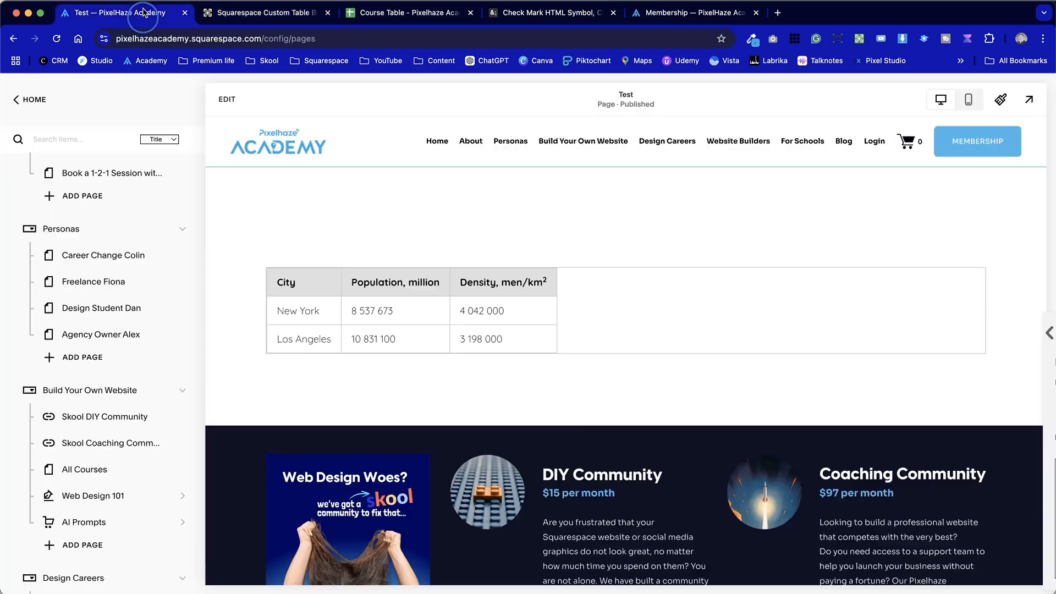
Search the Squarespace site for "inje", open Code Injection and select the two custom-tables lines in the header code
{"action": "left_click", "coordinate": [145, 13]}
{"action": "left_click", "coordinate": [353, 236]}
{"action": "key", "text": "/"}
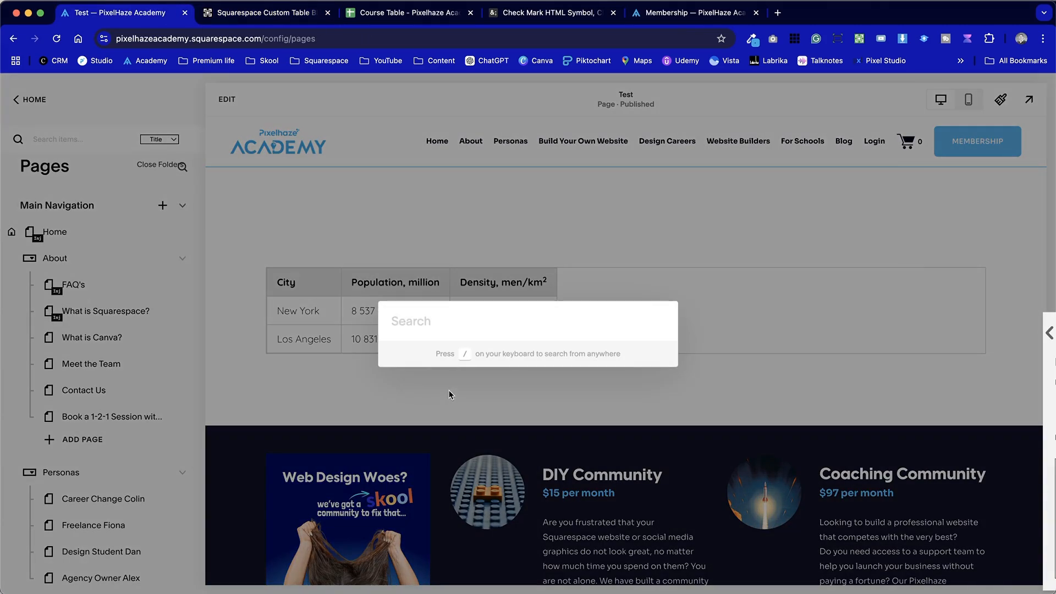
{"action": "type", "text": "inje"}
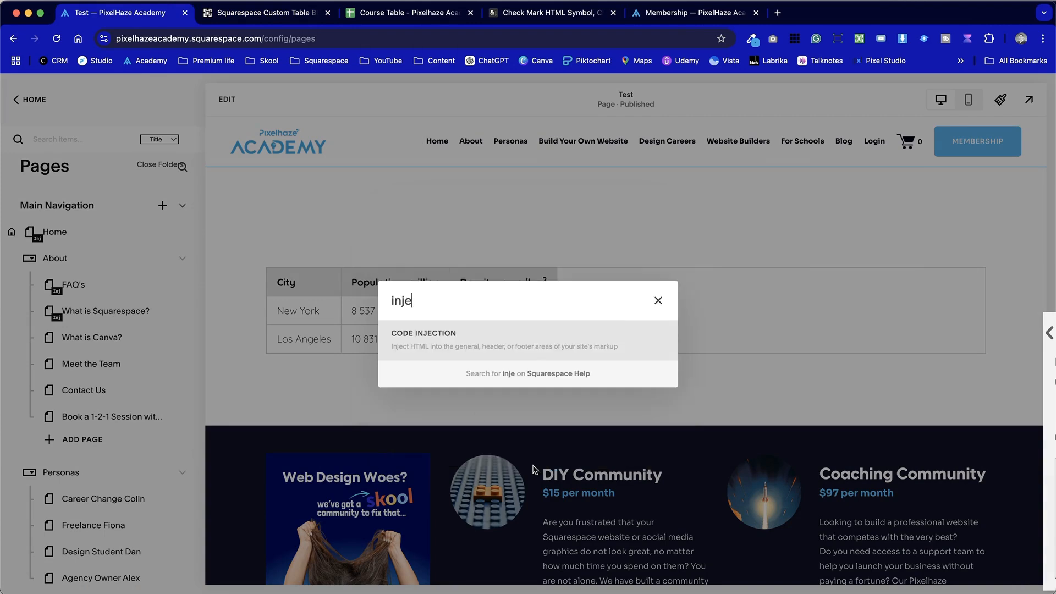
{"action": "left_click", "coordinate": [473, 333]}
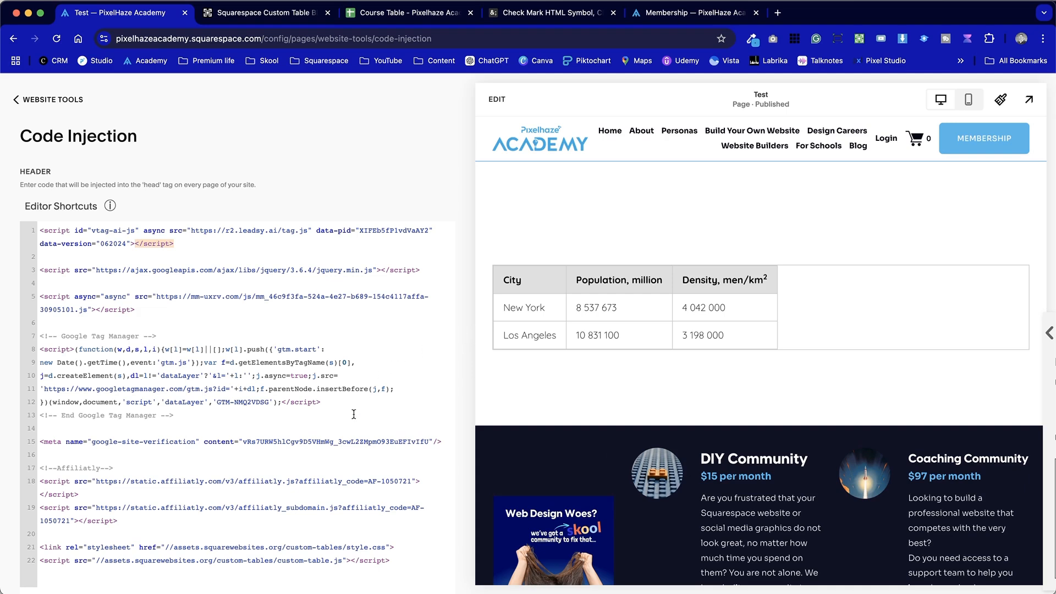
{"action": "scroll", "coordinate": [344, 437], "scroll_direction": "down", "scroll_amount": 1}
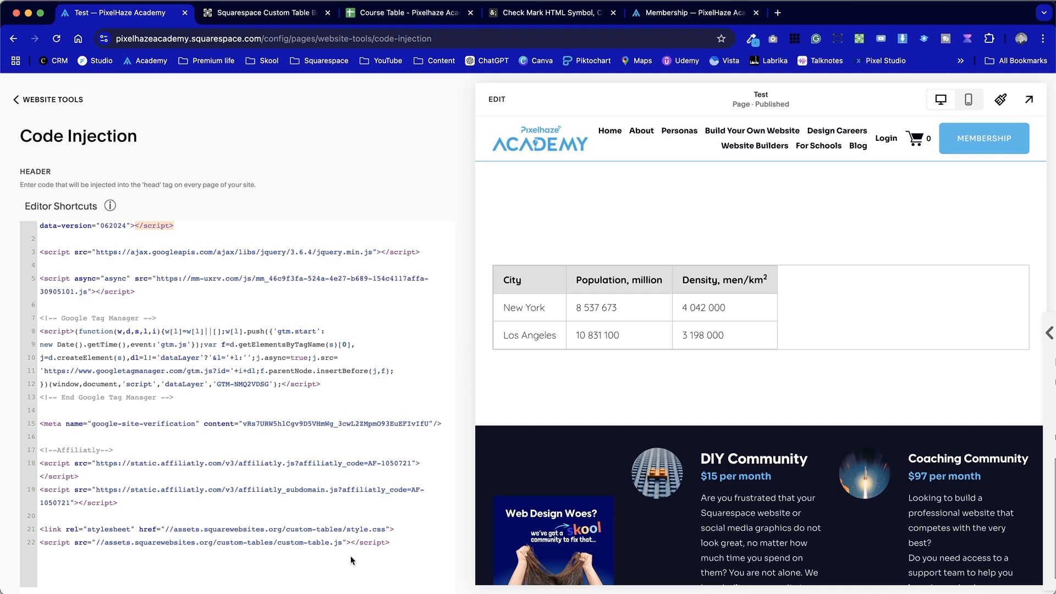
{"action": "left_click_drag", "start_coordinate": [405, 547], "coordinate": [23, 533]}
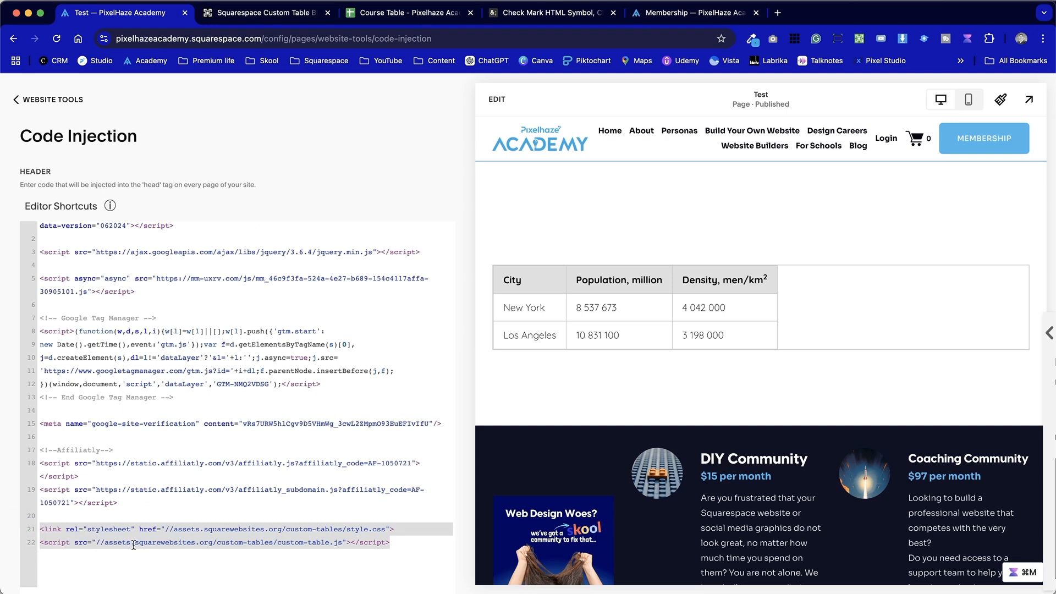
Add the comment line "<!-- Squarewebsites Custom Table -->" above the two custom-tables lines in the header code
{"action": "left_click", "coordinate": [139, 514]}
{"action": "key", "text": "Return"}
{"action": "left_click_drag", "start_coordinate": [177, 397], "coordinate": [42, 397]}
{"action": "key", "text": "super+c"}
{"action": "left_click", "coordinate": [41, 529]}
{"action": "key", "text": "super+v"}
{"action": "left_click_drag", "start_coordinate": [157, 529], "coordinate": [61, 529]}
{"action": "type", "text": "Squarewebste"}
{"action": "type", "text": "es Custom Table"}
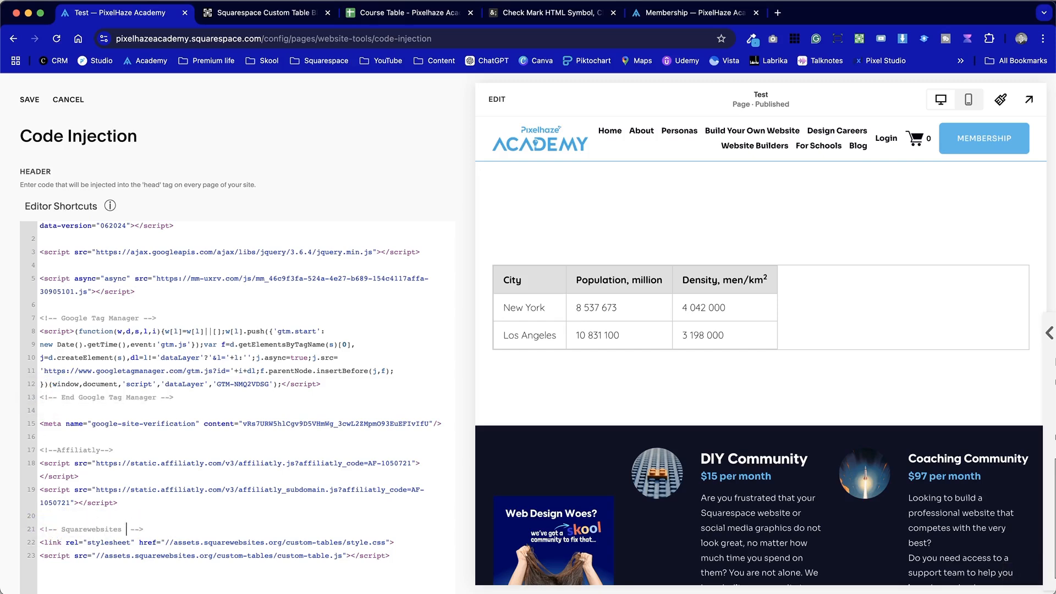
Examine the comment line's opening and closing markup above the custom-tables code
{"action": "left_click", "coordinate": [49, 530]}
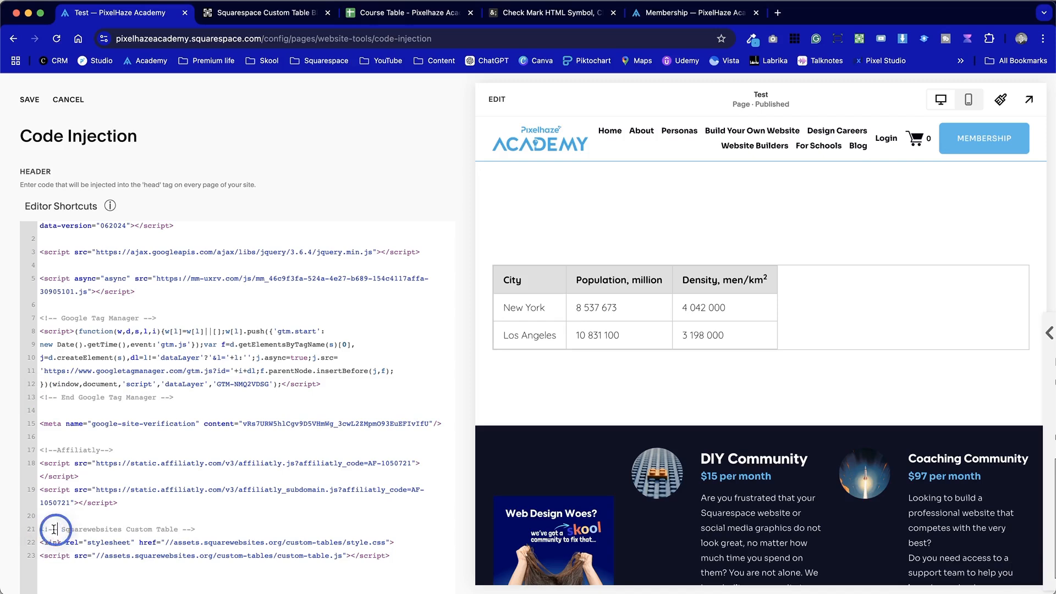
{"action": "double_click", "coordinate": [53, 529]}
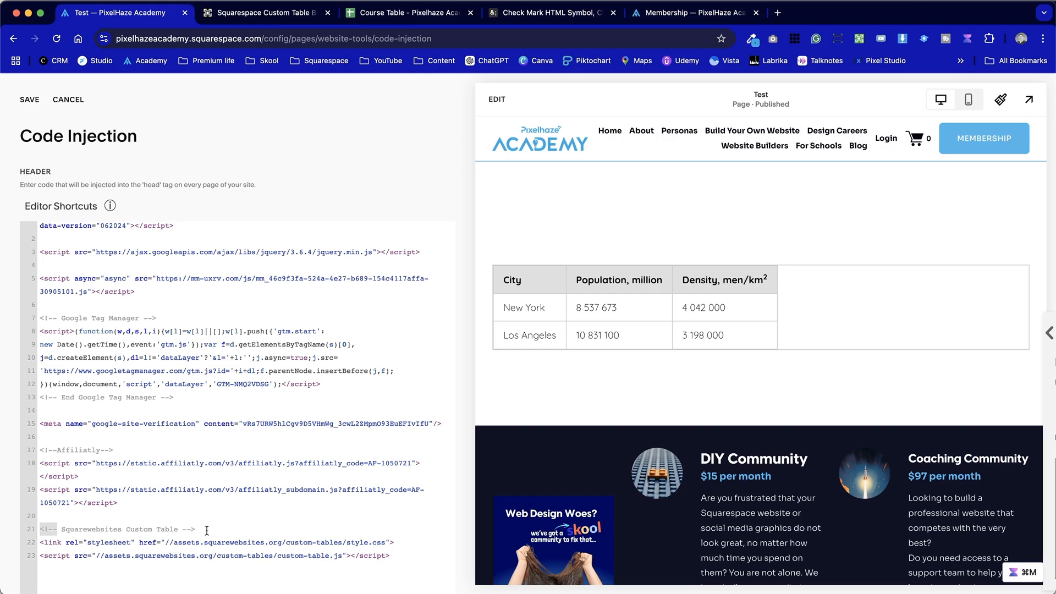
{"action": "left_click", "coordinate": [265, 542]}
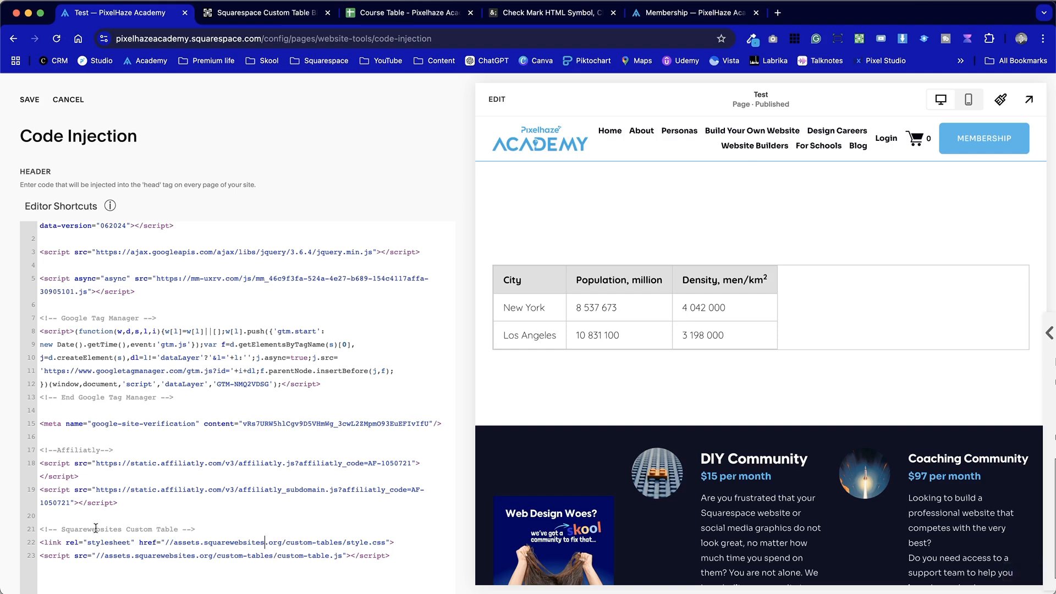
{"action": "left_click_drag", "start_coordinate": [208, 527], "coordinate": [50, 529]}
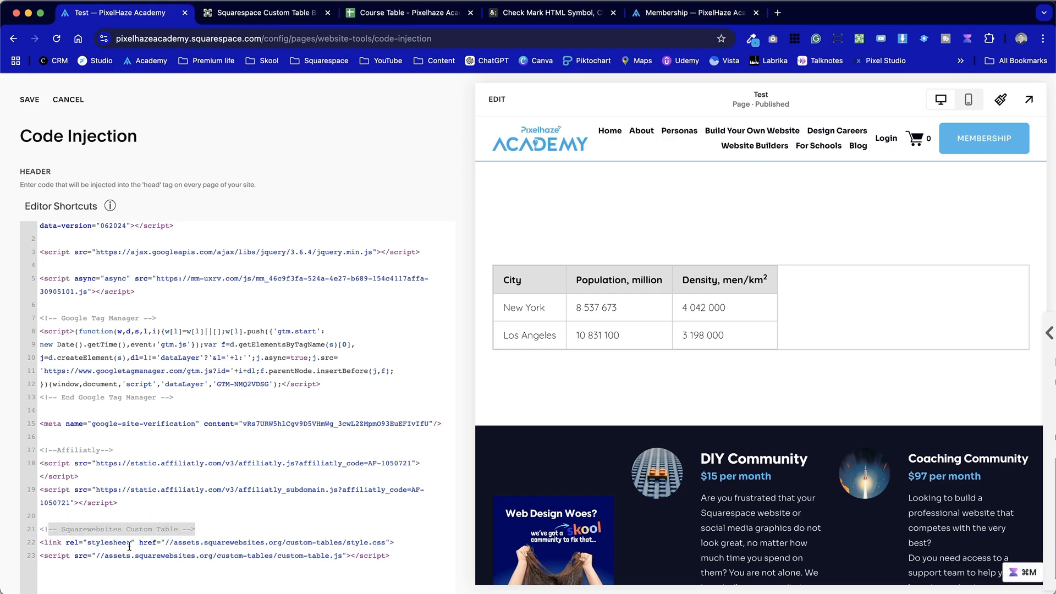
{"action": "left_click", "coordinate": [134, 546]}
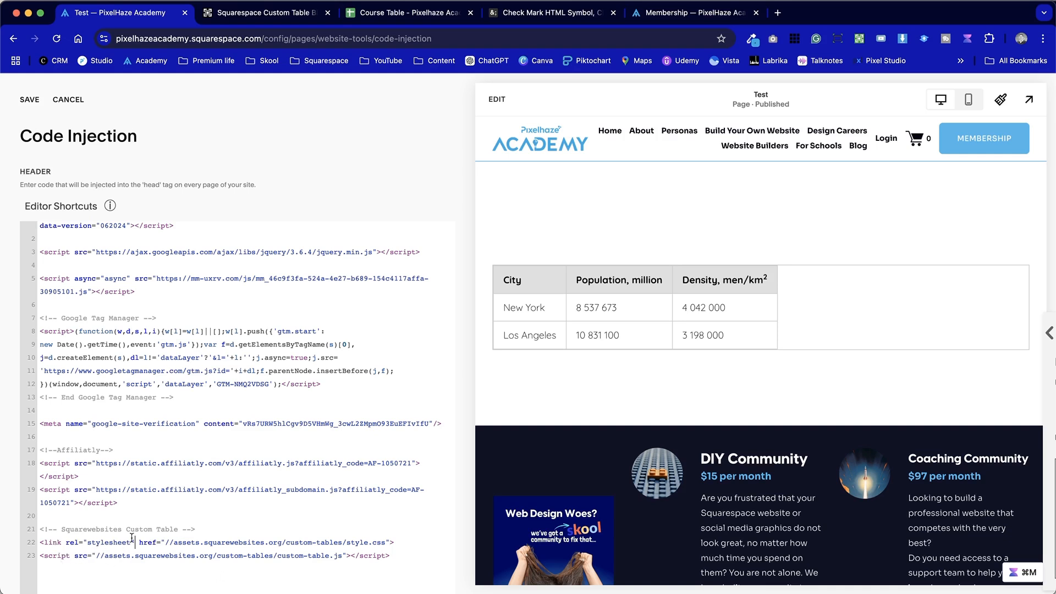
{"action": "left_click_drag", "start_coordinate": [198, 529], "coordinate": [37, 525]}
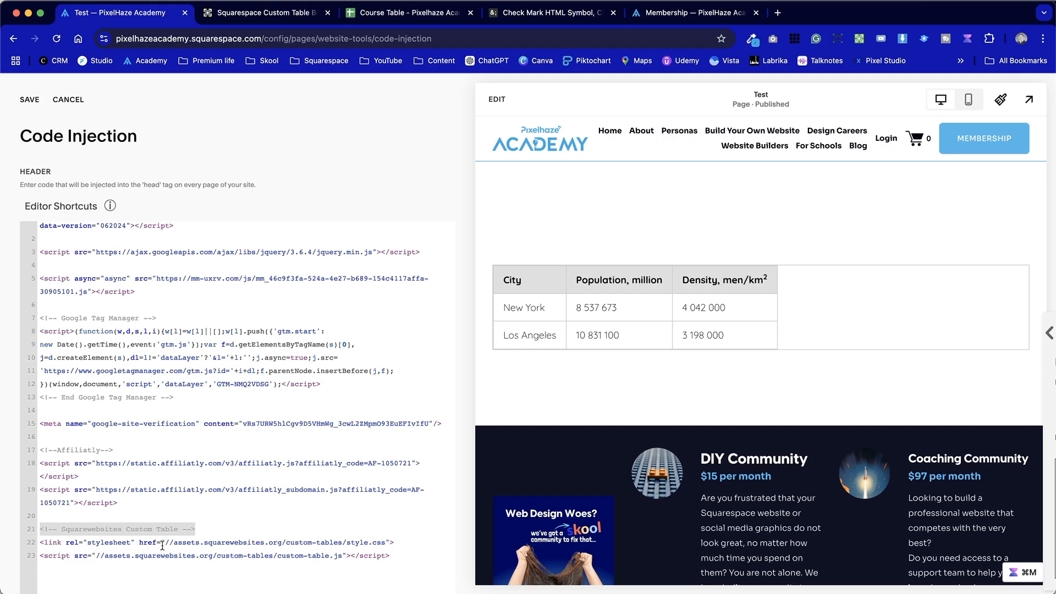
{"action": "left_click", "coordinate": [139, 544]}
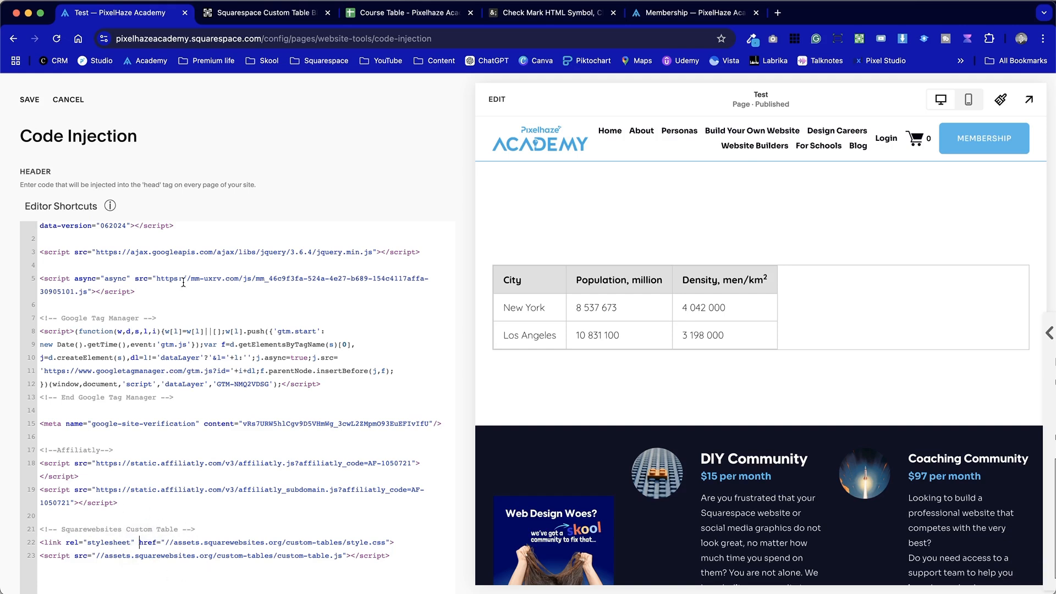
Save the header code injection and return to the site's Pages list
{"action": "left_click", "coordinate": [31, 101]}
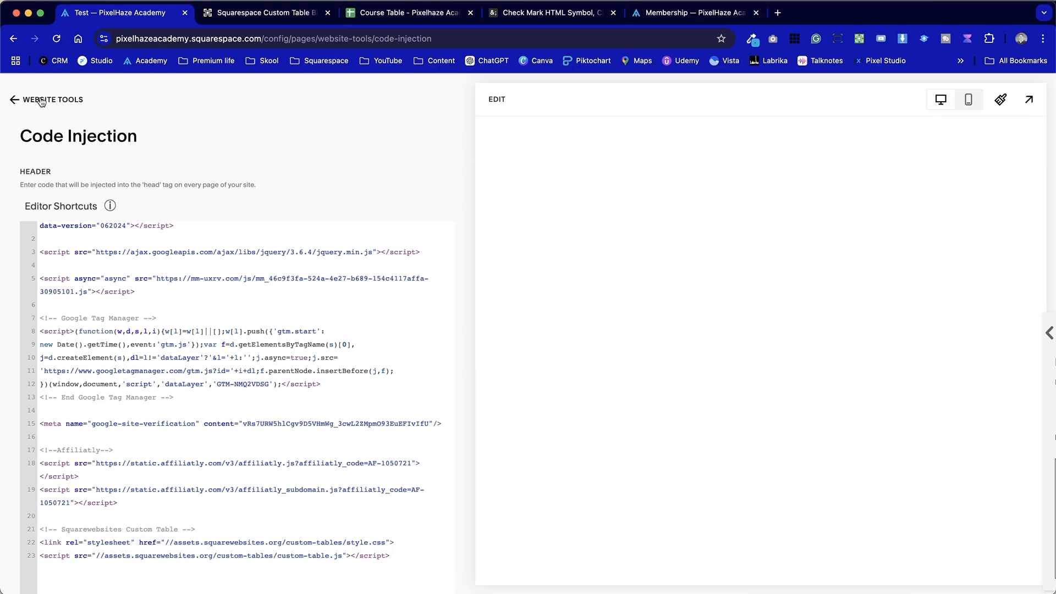
{"action": "left_click", "coordinate": [44, 99]}
{"action": "left_click", "coordinate": [44, 98]}
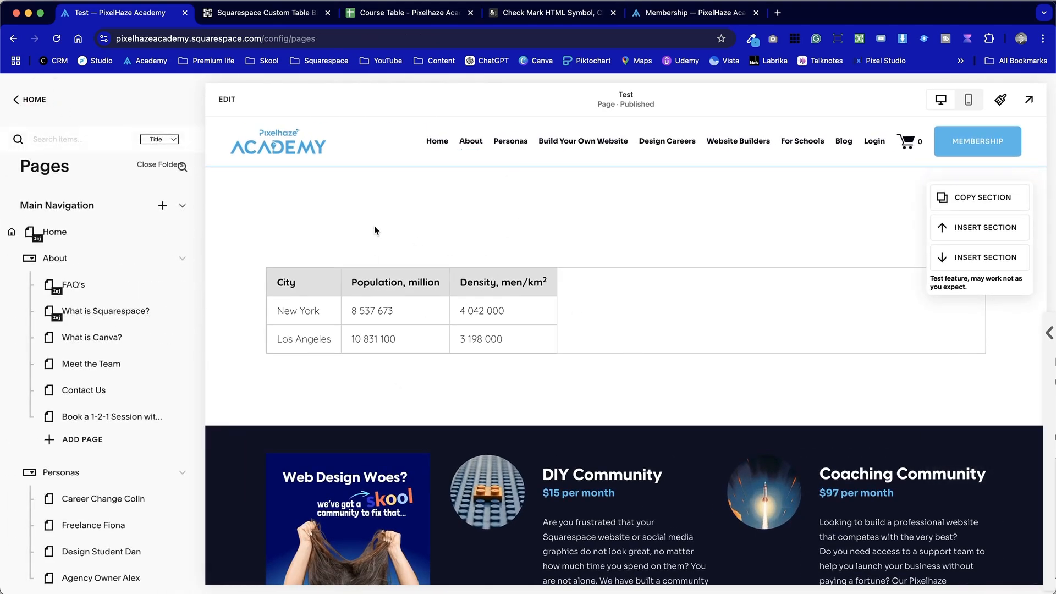
Edit the Test page's table block, trying the Full Width, Fixed Width, Horizontal and Odd Rows styles before choosing Even Rows
{"action": "left_click", "coordinate": [226, 99]}
{"action": "double_click", "coordinate": [426, 309]}
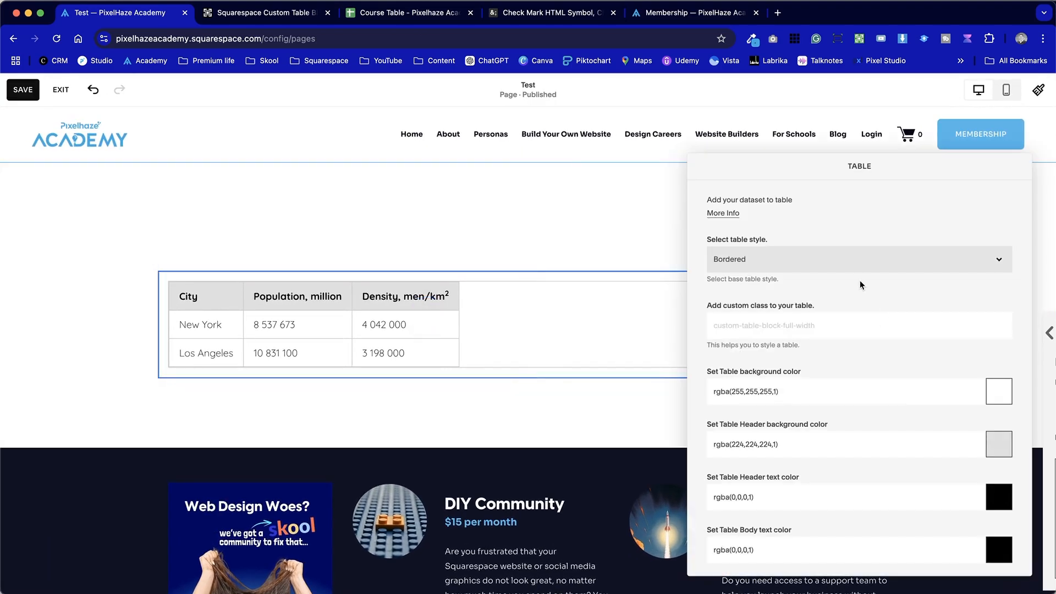
{"action": "left_click", "coordinate": [846, 263]}
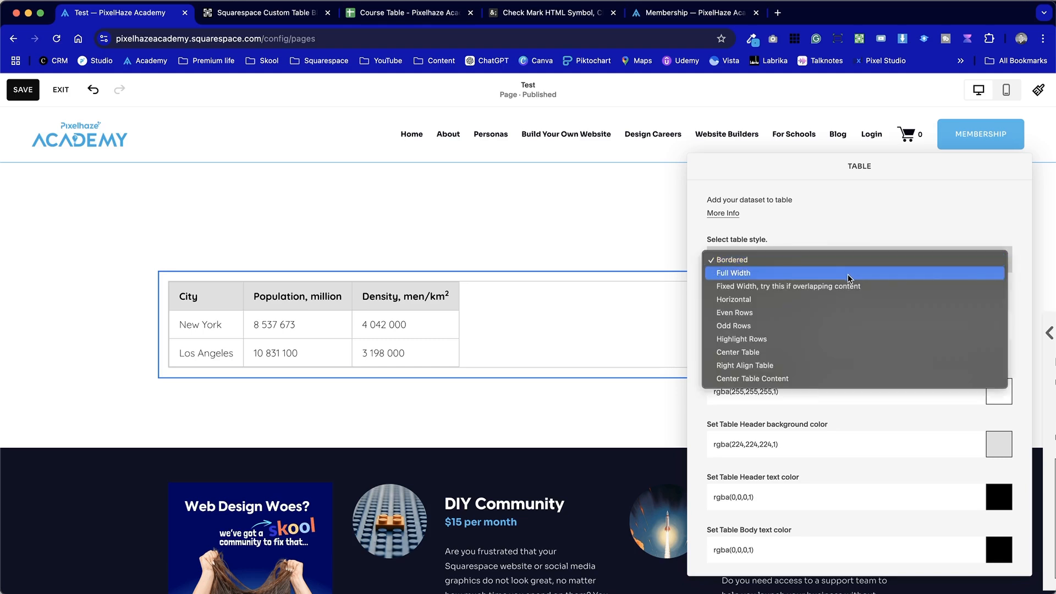
{"action": "left_click", "coordinate": [848, 272]}
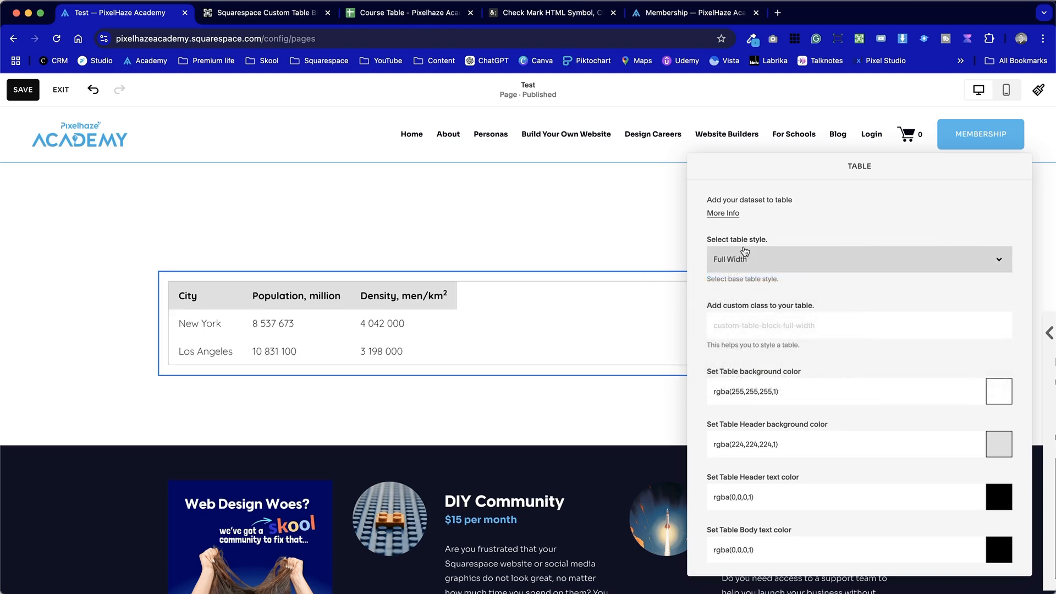
{"action": "left_click", "coordinate": [758, 256]}
{"action": "left_click", "coordinate": [761, 274]}
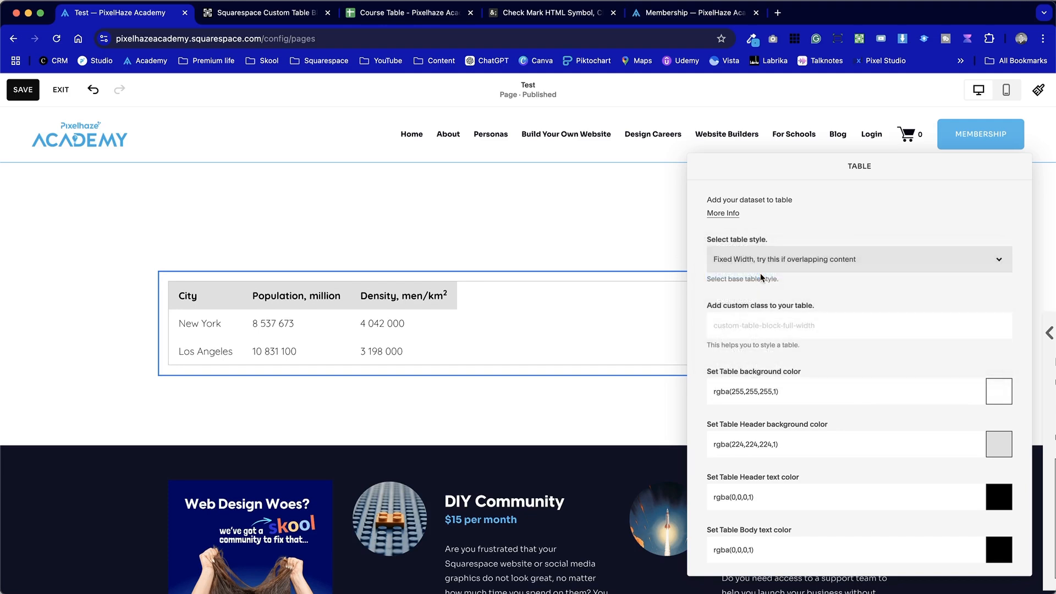
{"action": "left_click", "coordinate": [761, 273]}
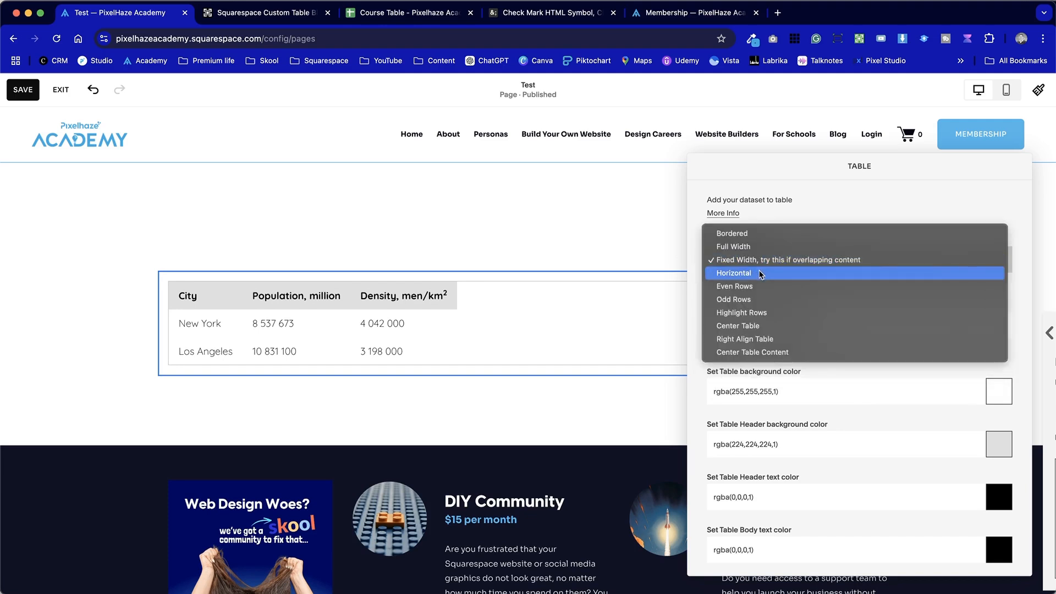
{"action": "left_click", "coordinate": [760, 273]}
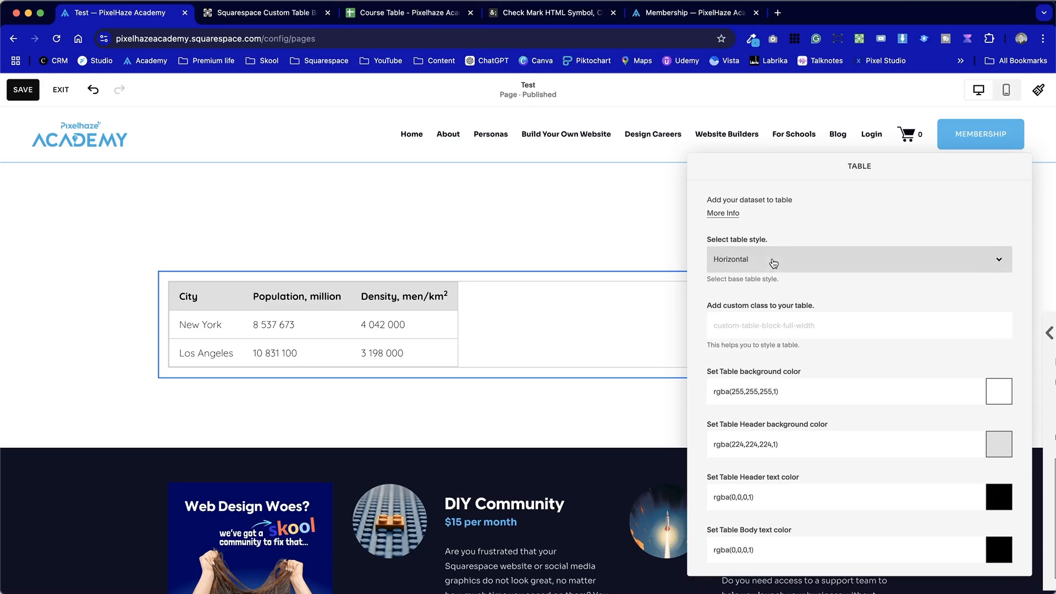
{"action": "left_click", "coordinate": [773, 262]}
{"action": "left_click", "coordinate": [782, 283]}
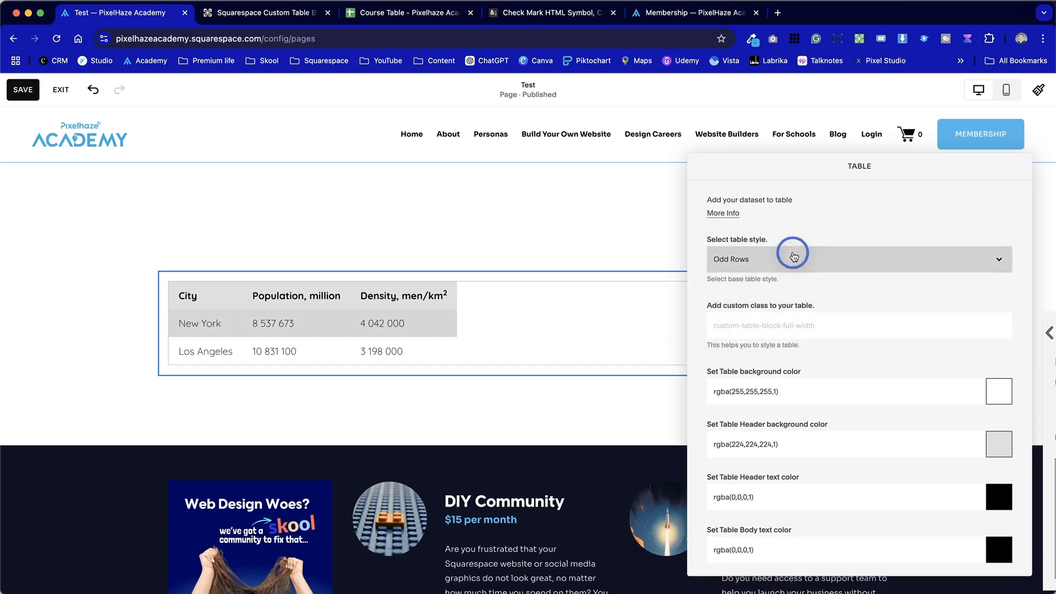
{"action": "left_click", "coordinate": [790, 256]}
{"action": "left_click", "coordinate": [800, 246]}
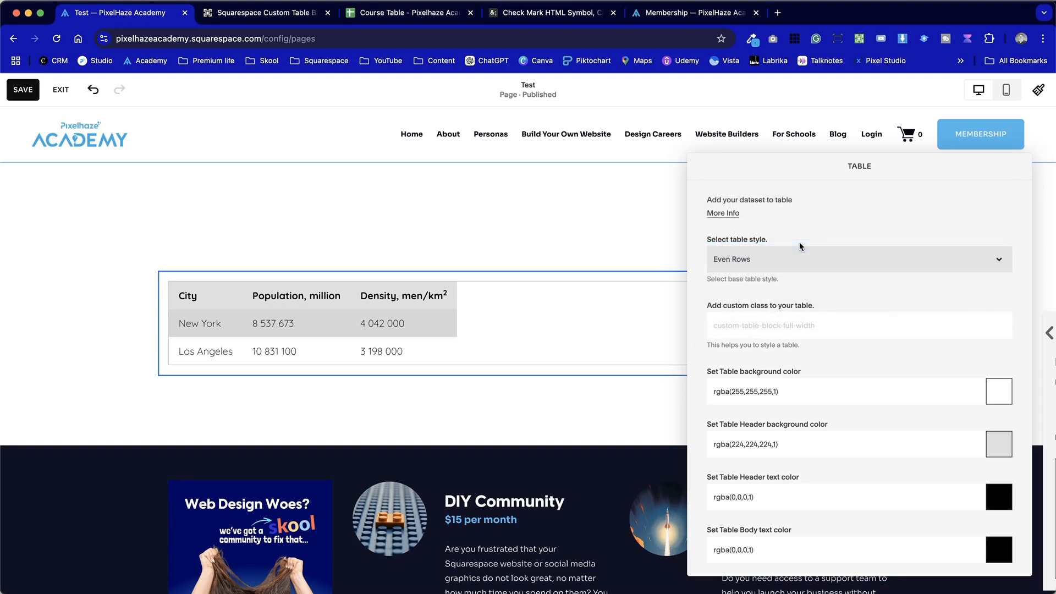
Add a third data row to the table with "Washington" in its first cell, and close the block settings
{"action": "scroll", "coordinate": [784, 366], "scroll_direction": "down", "scroll_amount": 10}
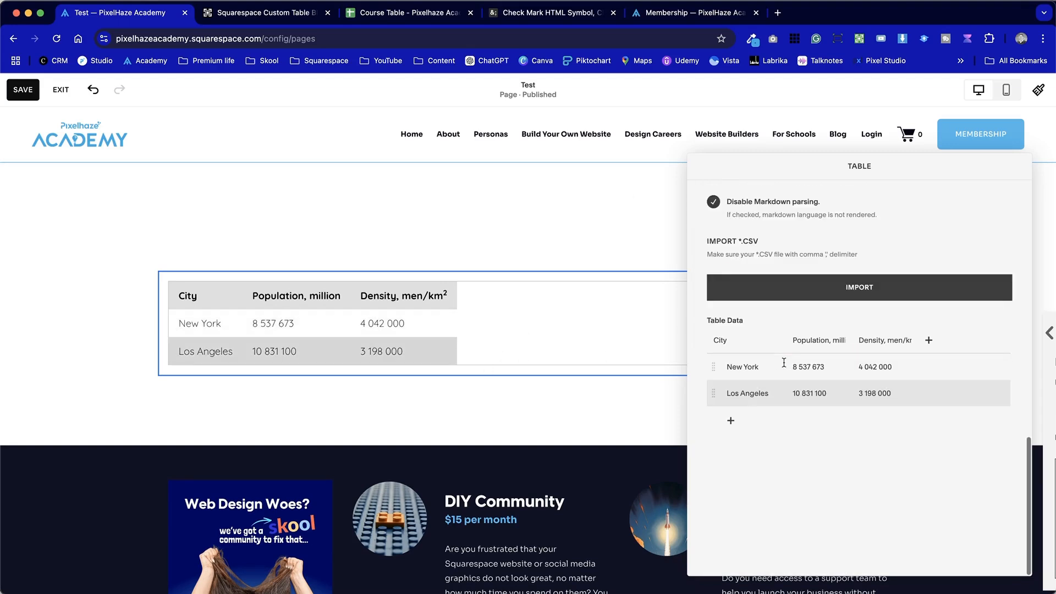
{"action": "left_click", "coordinate": [730, 417]}
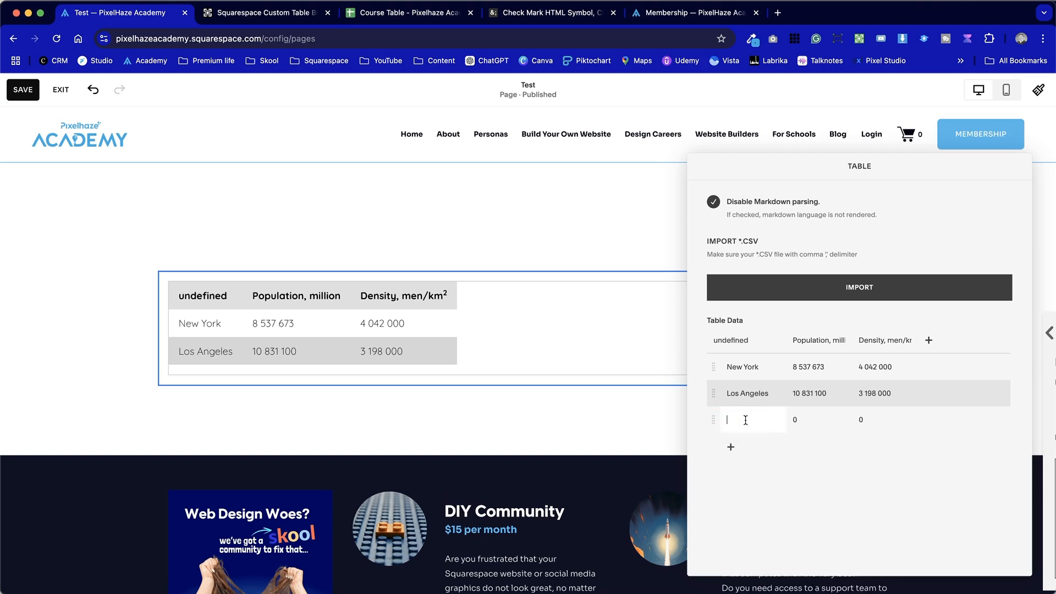
{"action": "type", "text": "Washington"}
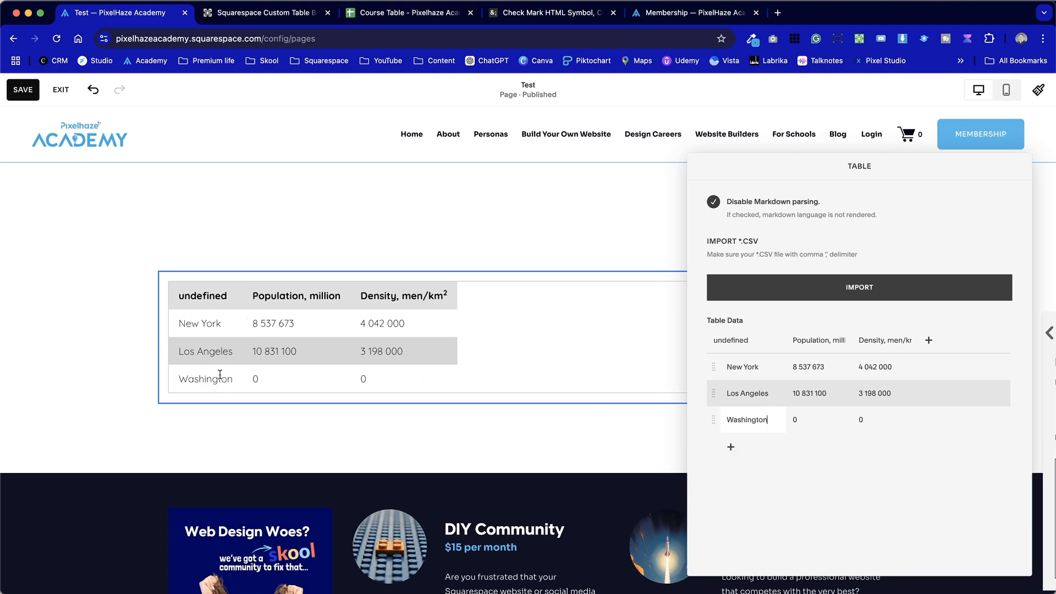
{"action": "left_click", "coordinate": [94, 306]}
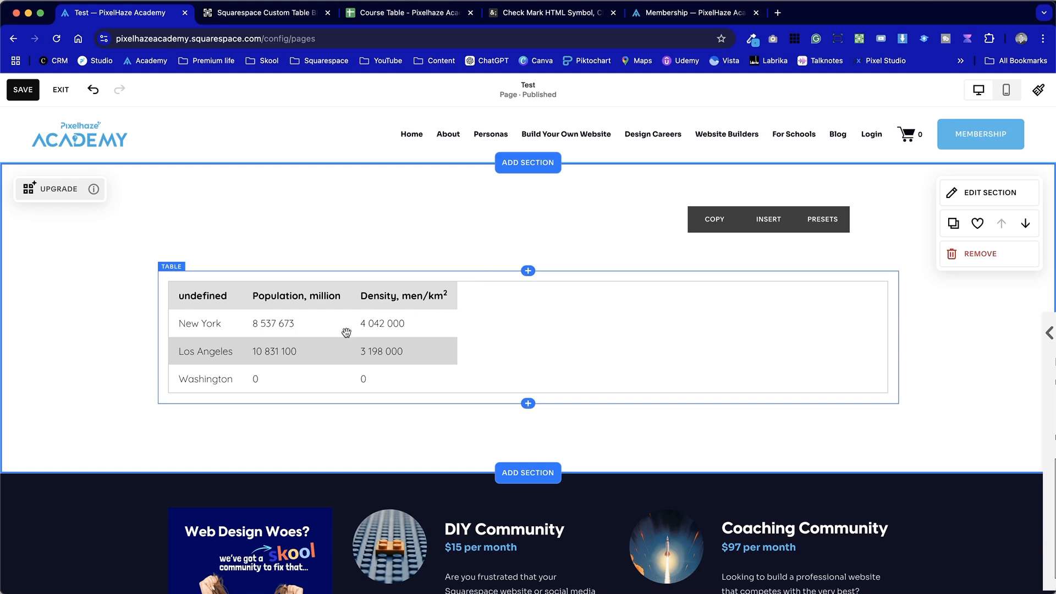
Reopen the table block's settings and sample the dark blue #000560 from the Web Design Woes banner with the colour picker extension
{"action": "double_click", "coordinate": [420, 347]}
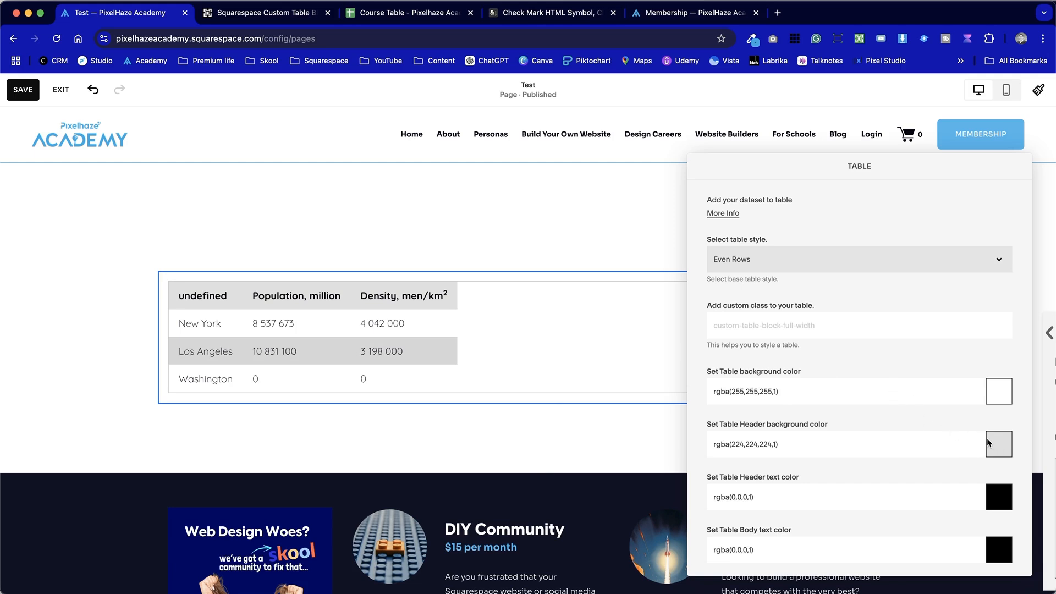
{"action": "left_click", "coordinate": [999, 450]}
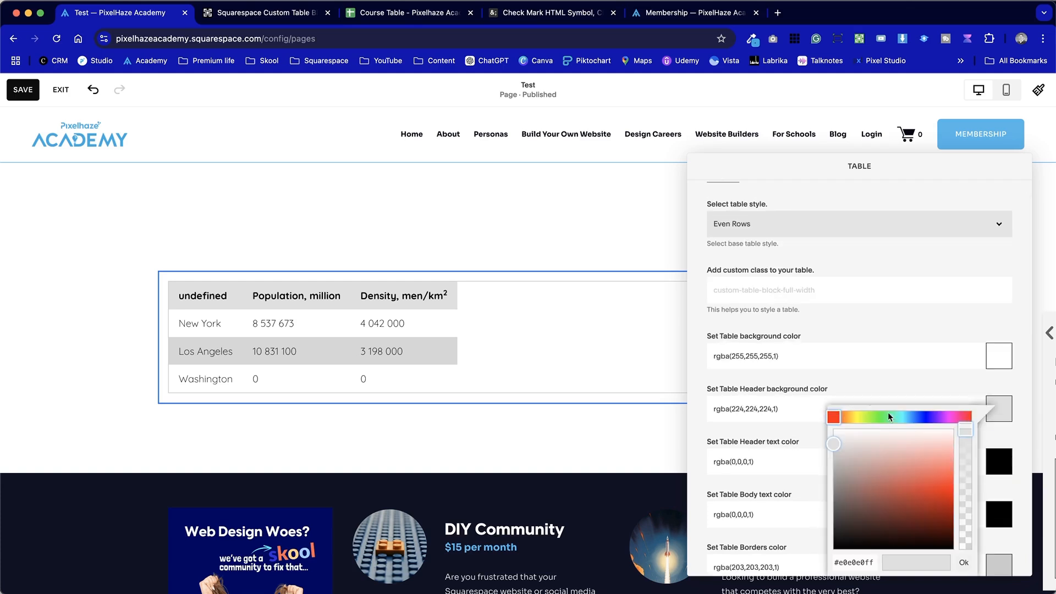
{"action": "left_click", "coordinate": [755, 39]}
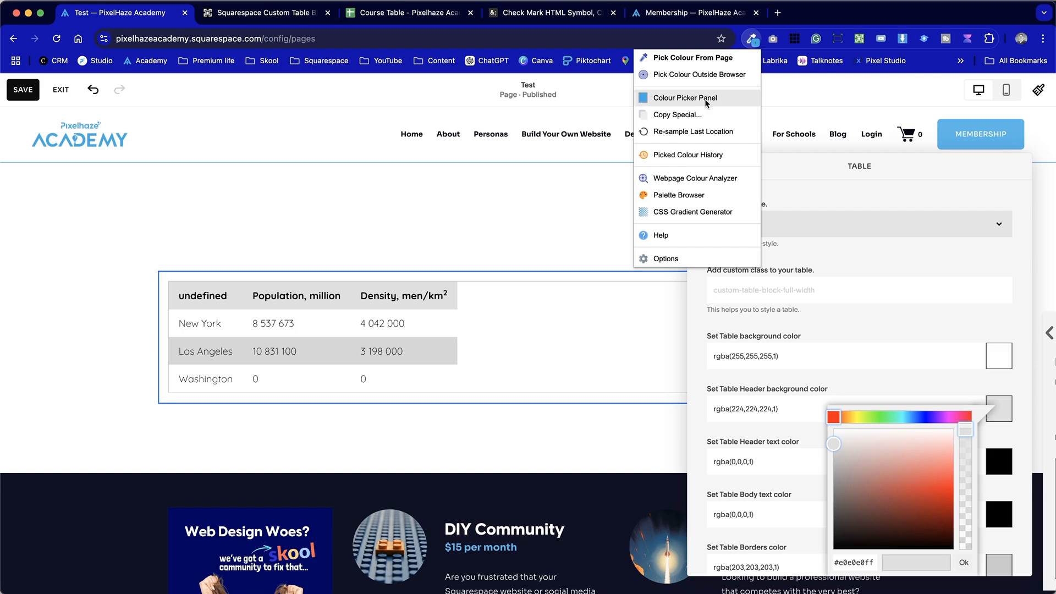
{"action": "left_click", "coordinate": [704, 59]}
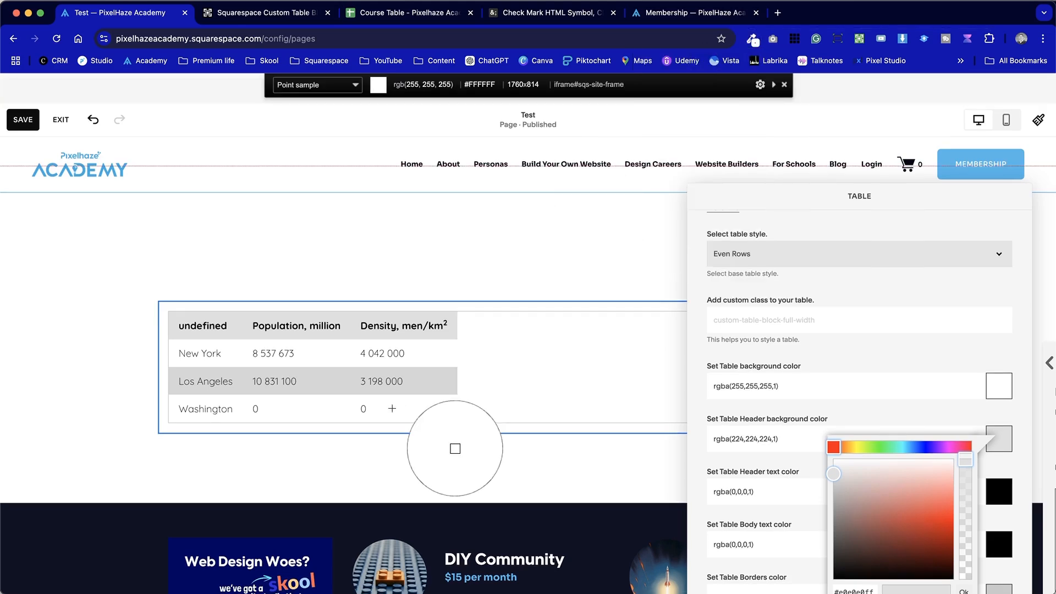
{"action": "left_click", "coordinate": [317, 542]}
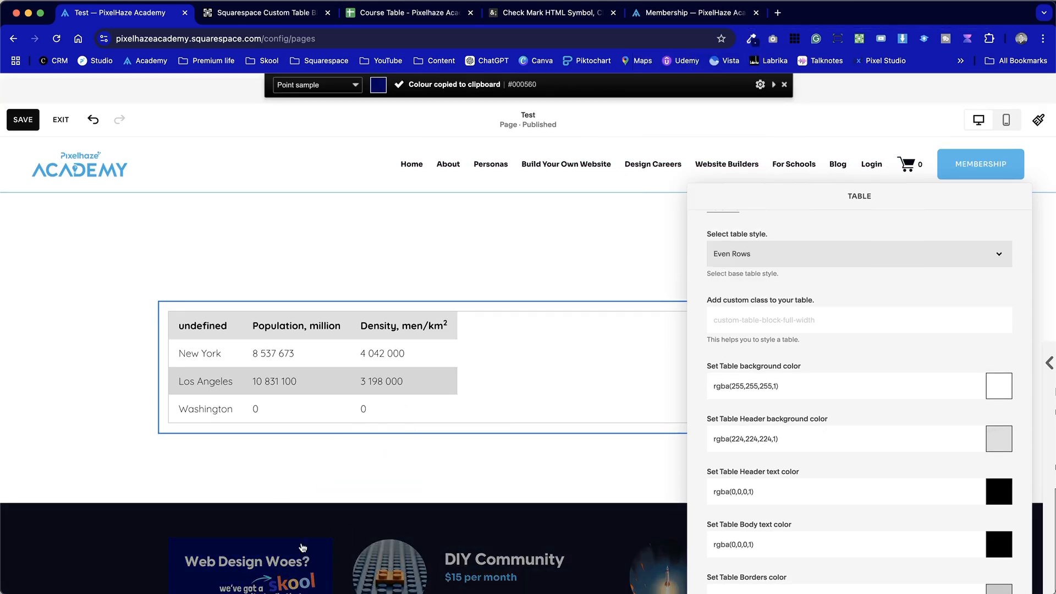
Set the table header background color to #000560 and the header text color to #fff
{"action": "scroll", "coordinate": [577, 465], "scroll_direction": "down", "scroll_amount": 2}
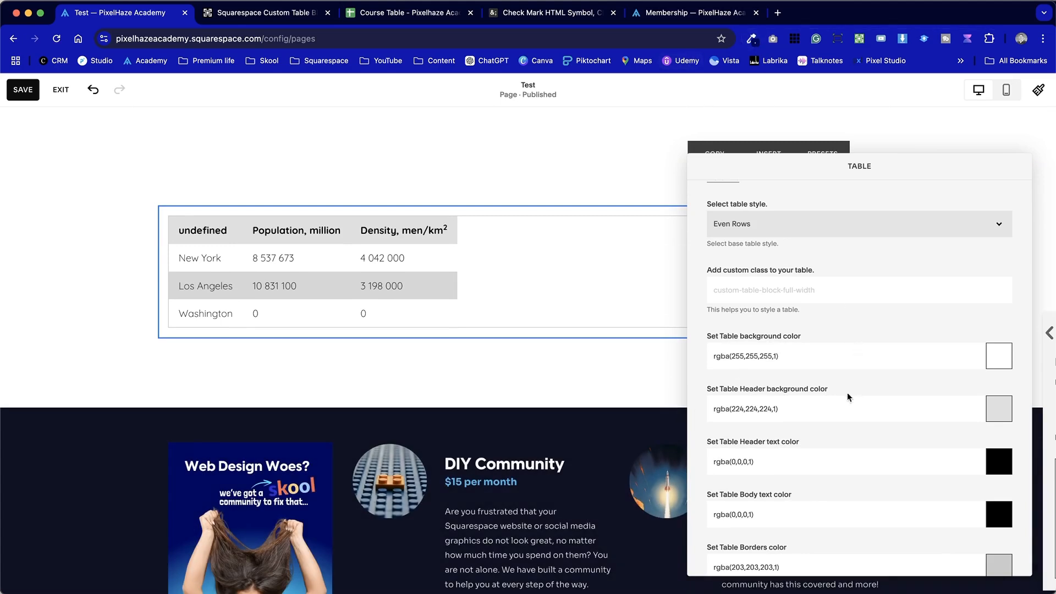
{"action": "left_click_drag", "start_coordinate": [792, 408], "coordinate": [685, 406]}
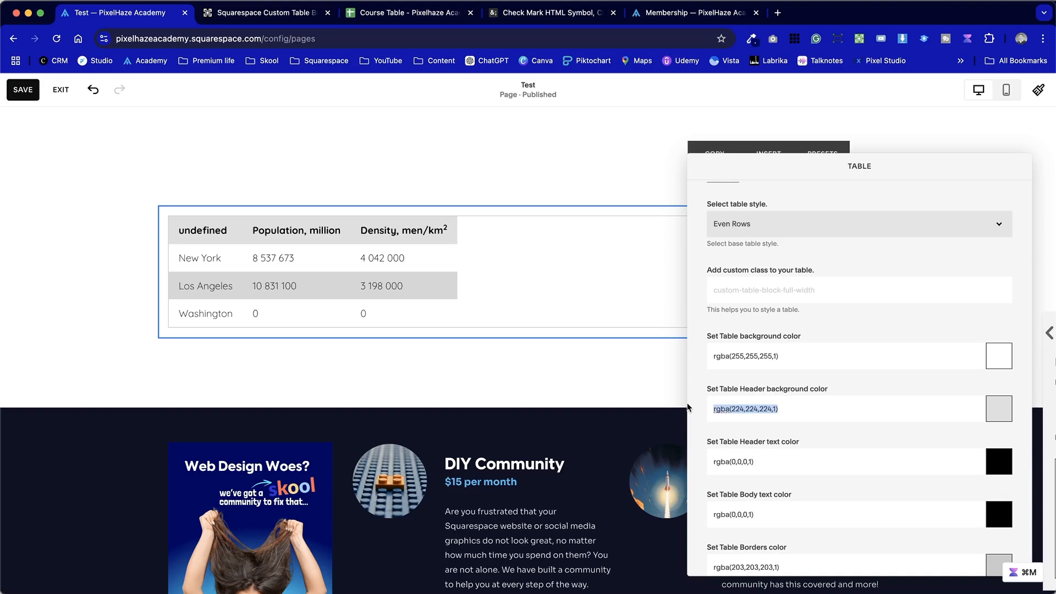
{"action": "key", "text": "super+v"}
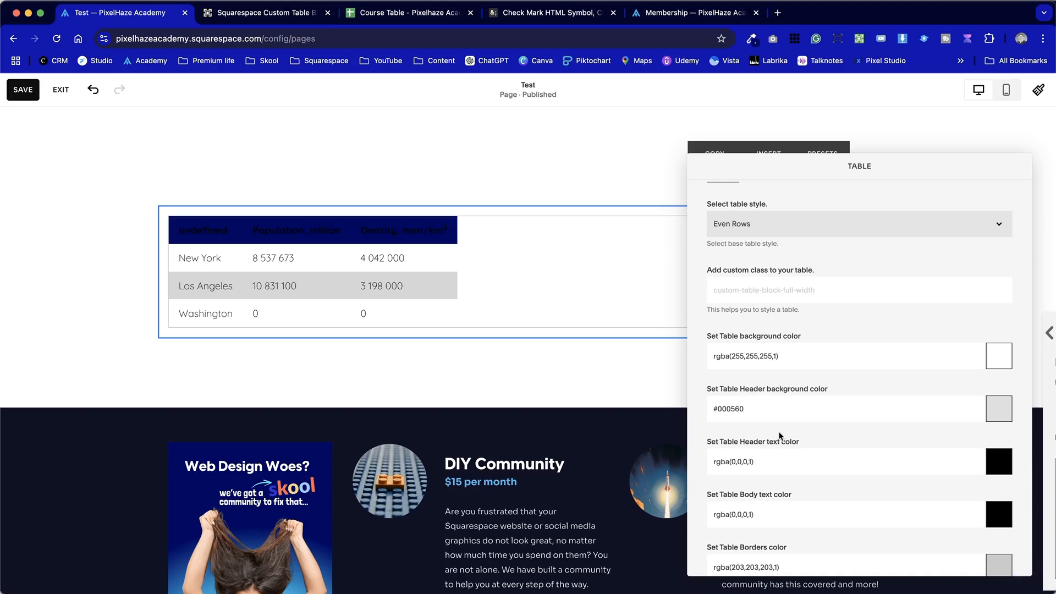
{"action": "left_click_drag", "start_coordinate": [790, 461], "coordinate": [710, 452]}
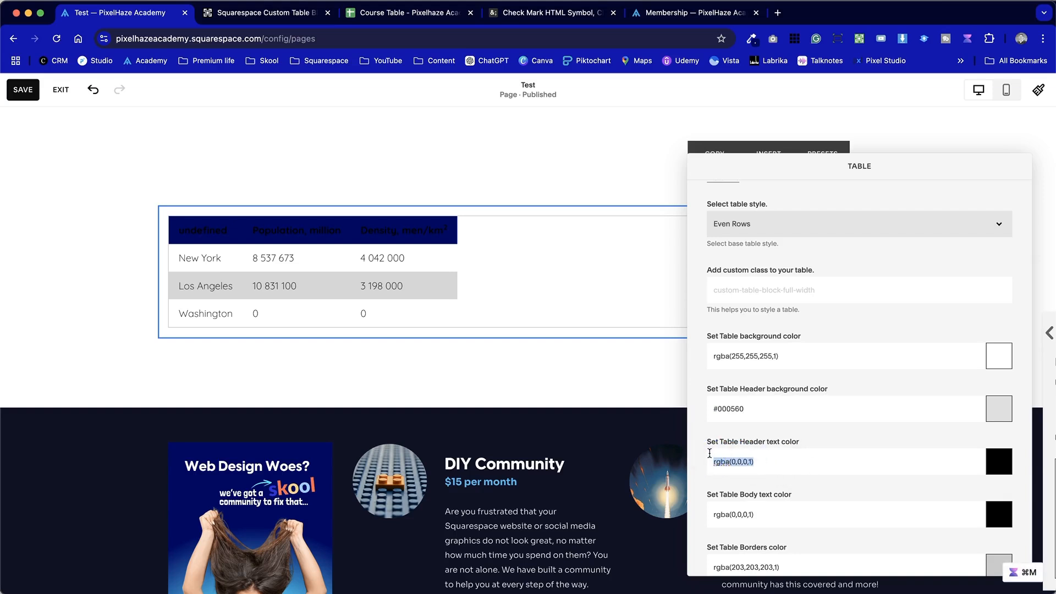
{"action": "type", "text": "#fff"}
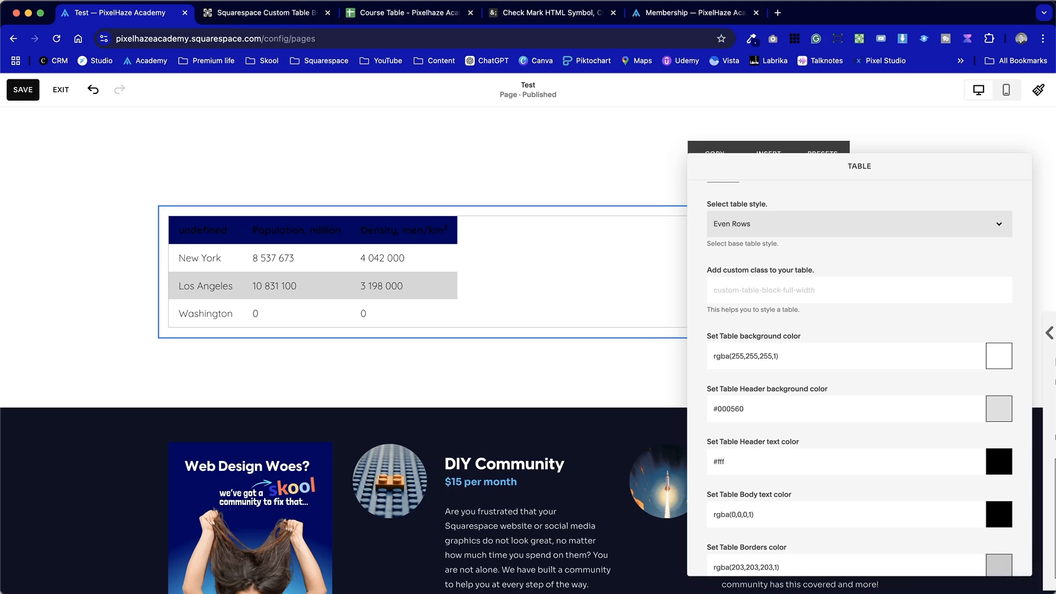
{"action": "left_click", "coordinate": [751, 39]}
{"action": "left_click", "coordinate": [715, 98]}
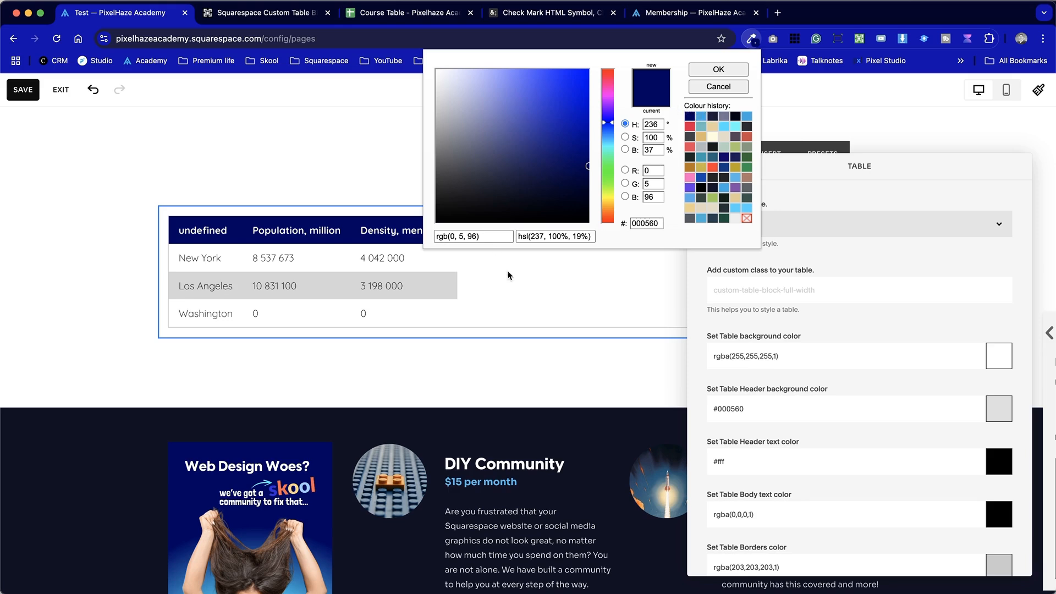
{"action": "left_click", "coordinate": [867, 391]}
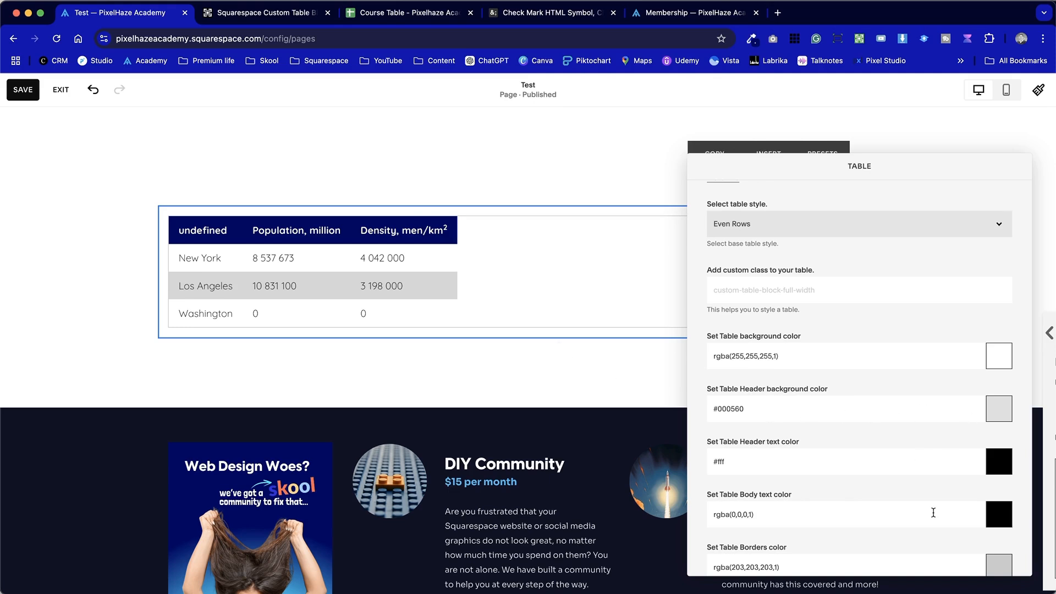
Make the table's borders fully transparent by setting their color to rgba(203,203,203,0)
{"action": "scroll", "coordinate": [935, 514], "scroll_direction": "down", "scroll_amount": 3}
{"action": "left_click", "coordinate": [998, 487]}
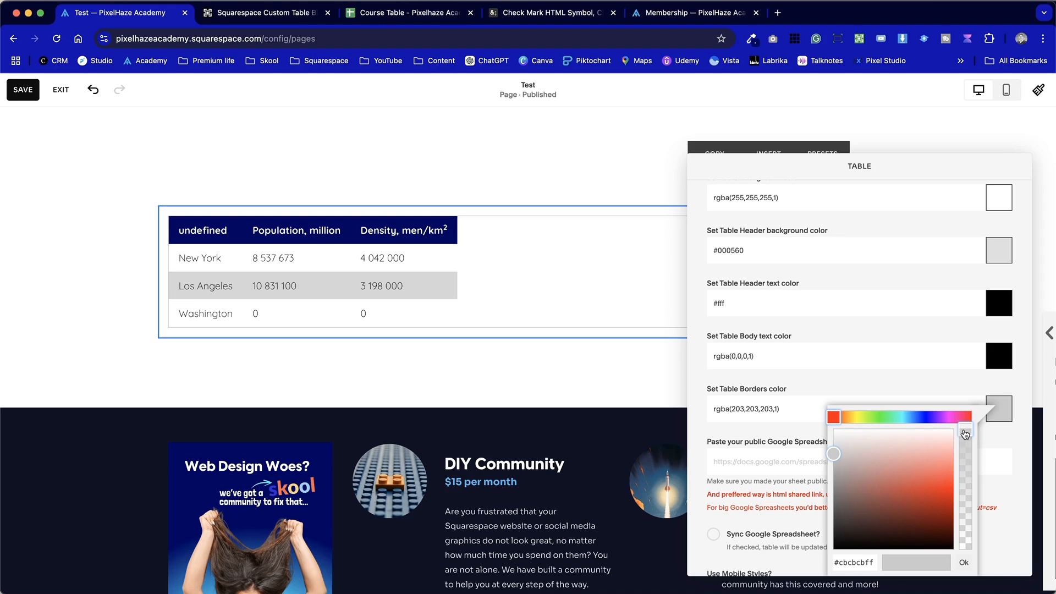
{"action": "left_click_drag", "start_coordinate": [964, 433], "coordinate": [962, 561]}
{"action": "left_click", "coordinate": [963, 564]}
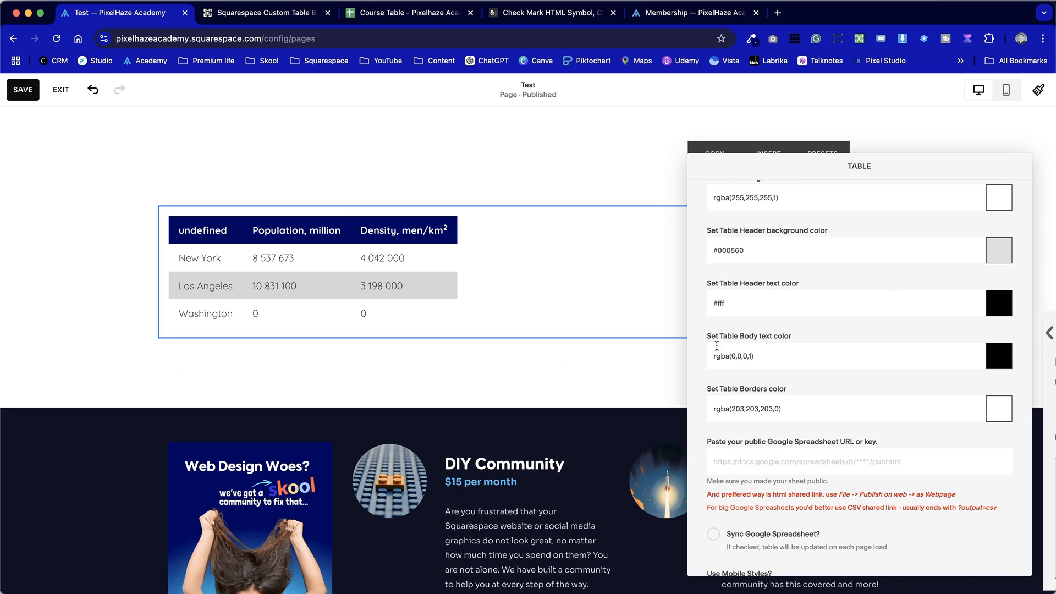
Try the Horizontally Scrolled mobile style, return it to Disabled, and turn on Autodetect links (links, emails, images)
{"action": "scroll", "coordinate": [851, 416], "scroll_direction": "down", "scroll_amount": 4}
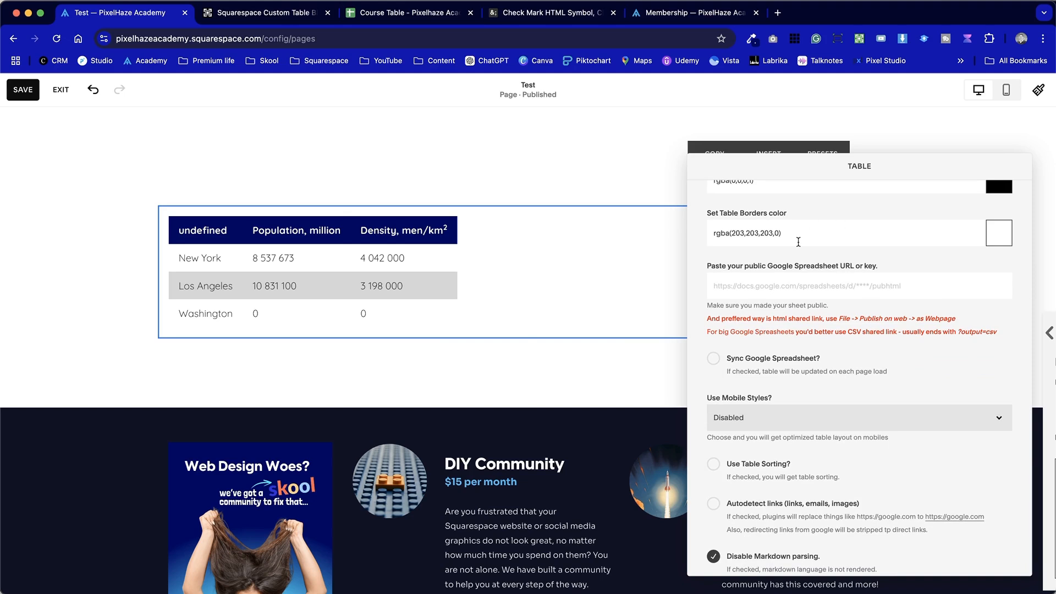
{"action": "scroll", "coordinate": [798, 244], "scroll_direction": "down", "scroll_amount": 2}
{"action": "left_click", "coordinate": [808, 328]}
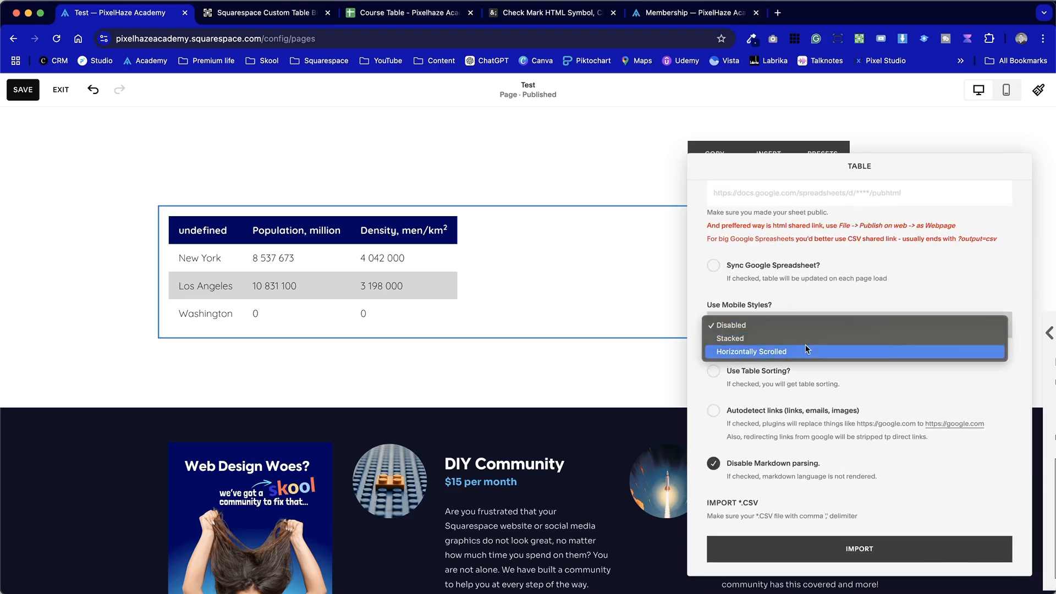
{"action": "left_click", "coordinate": [806, 350]}
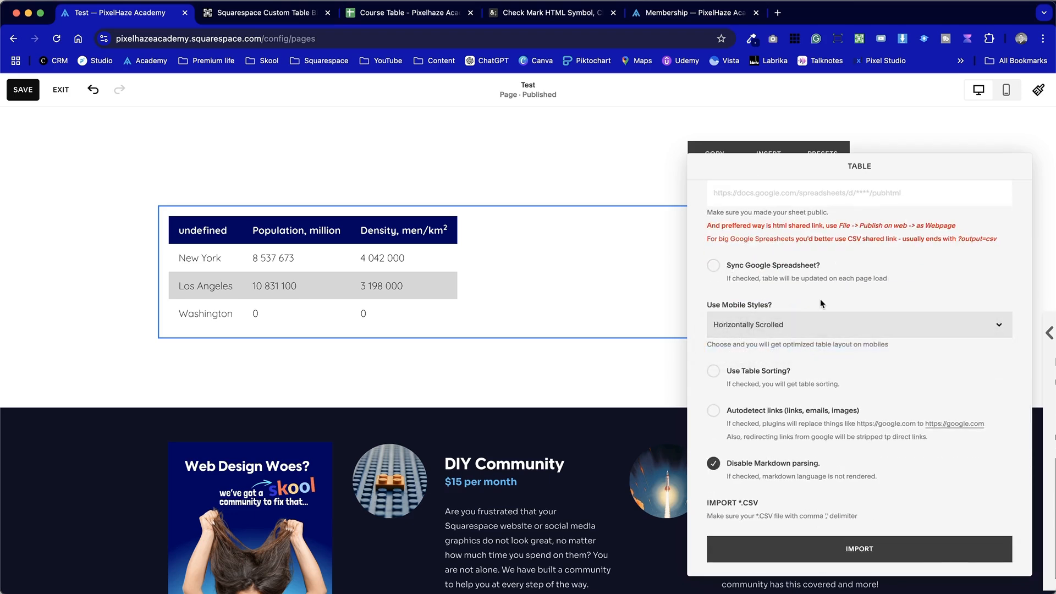
{"action": "left_click", "coordinate": [792, 327]}
{"action": "left_click", "coordinate": [794, 304]}
{"action": "left_click", "coordinate": [713, 410]}
Pick the near-black 030515 from the colour picker extension's history and copy its hex code
{"action": "scroll", "coordinate": [901, 442], "scroll_direction": "up", "scroll_amount": 10}
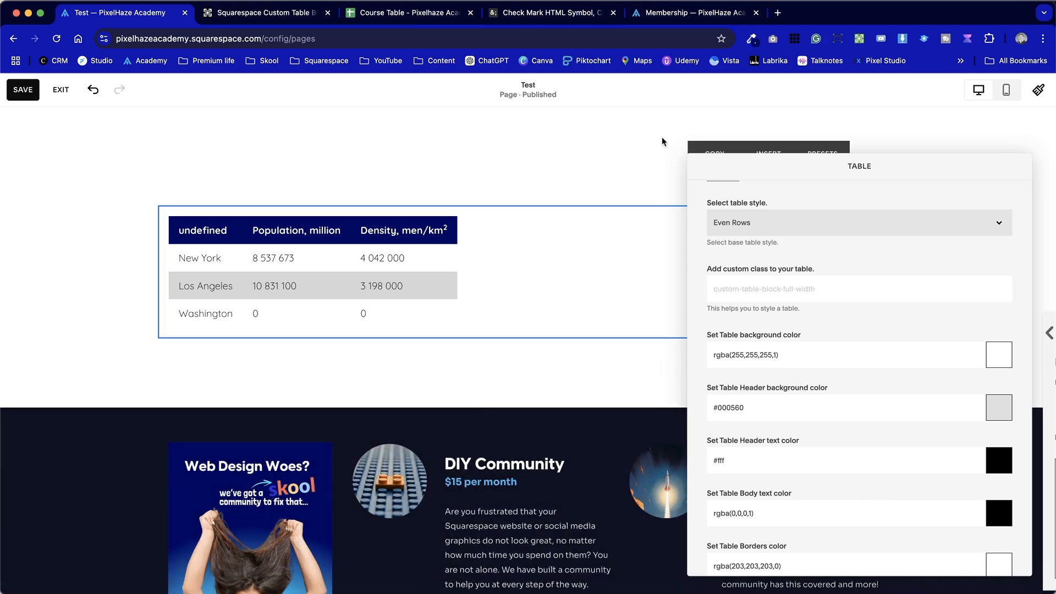
{"action": "left_click", "coordinate": [751, 39]}
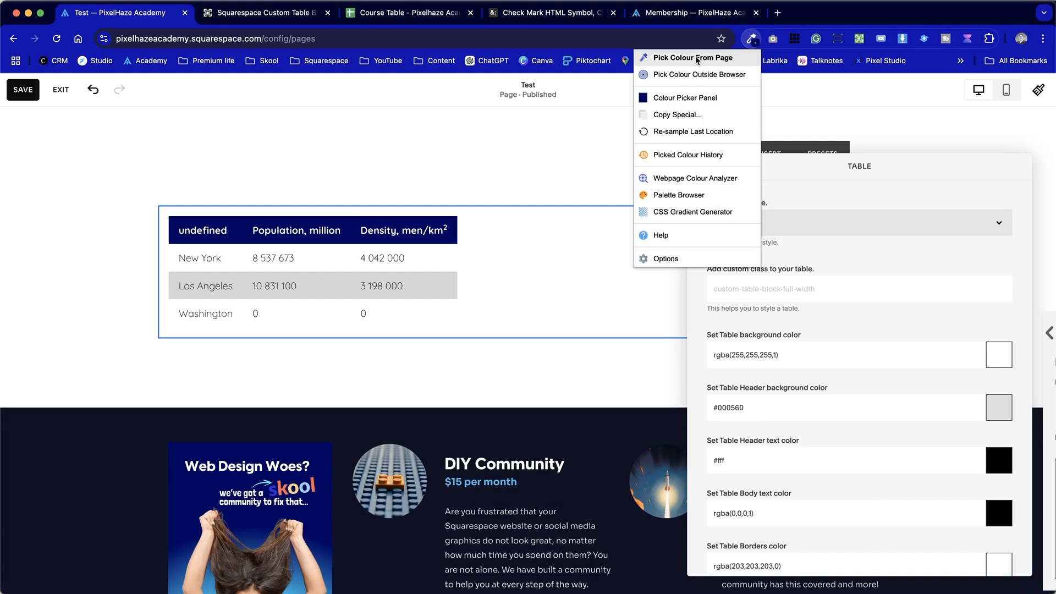
{"action": "left_click", "coordinate": [685, 98]}
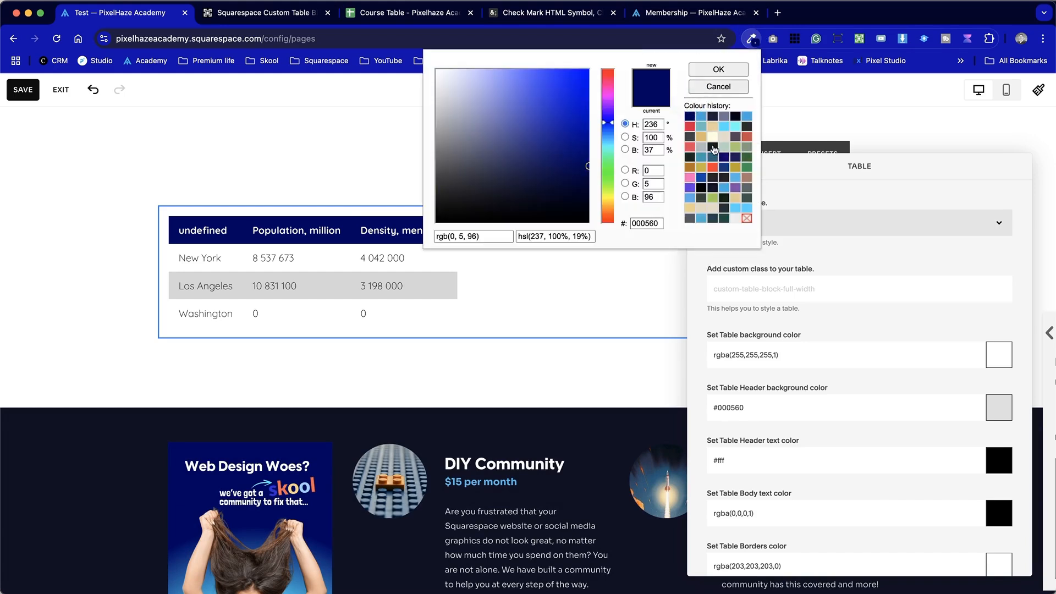
{"action": "left_click", "coordinate": [714, 117]}
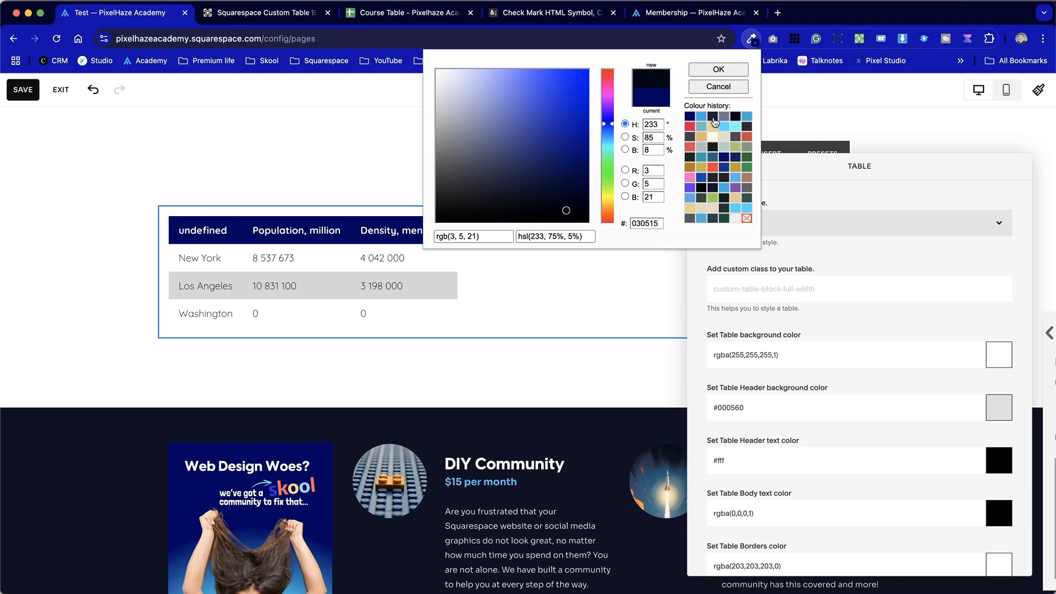
{"action": "double_click", "coordinate": [658, 223]}
{"action": "left_click", "coordinate": [833, 387]}
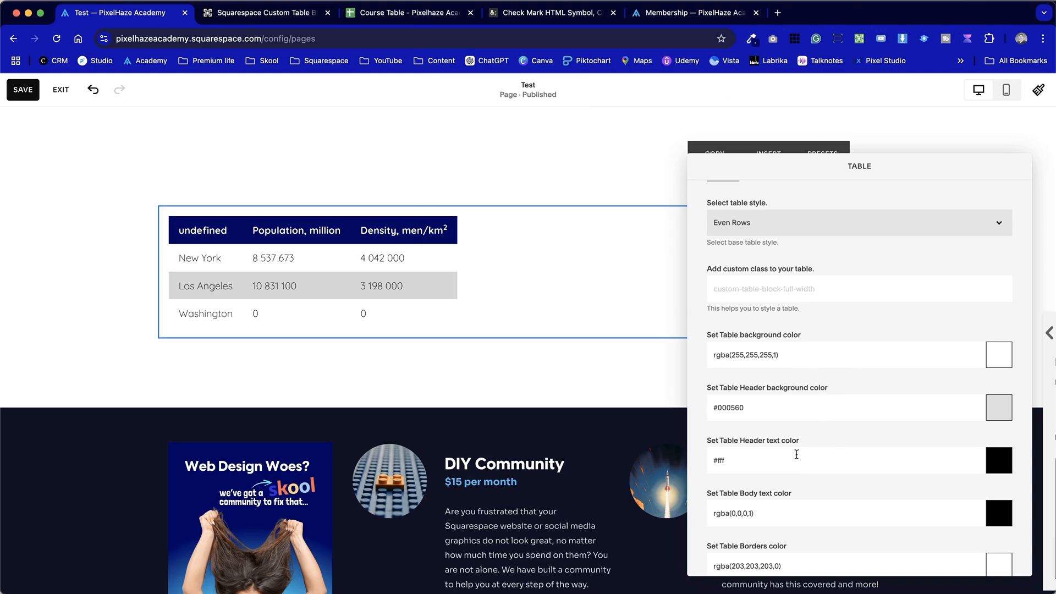
Set the table body text color to #030515
{"action": "triple_click", "coordinate": [770, 513]}
{"action": "key", "text": "super+v"}
{"action": "left_click", "coordinate": [711, 512]}
{"action": "type", "text": "#"}
Try near-white header background colors such as rgba(249,249,249,1) and different hues in the built-in color chooser, and undo them
{"action": "left_click", "coordinate": [1000, 411]}
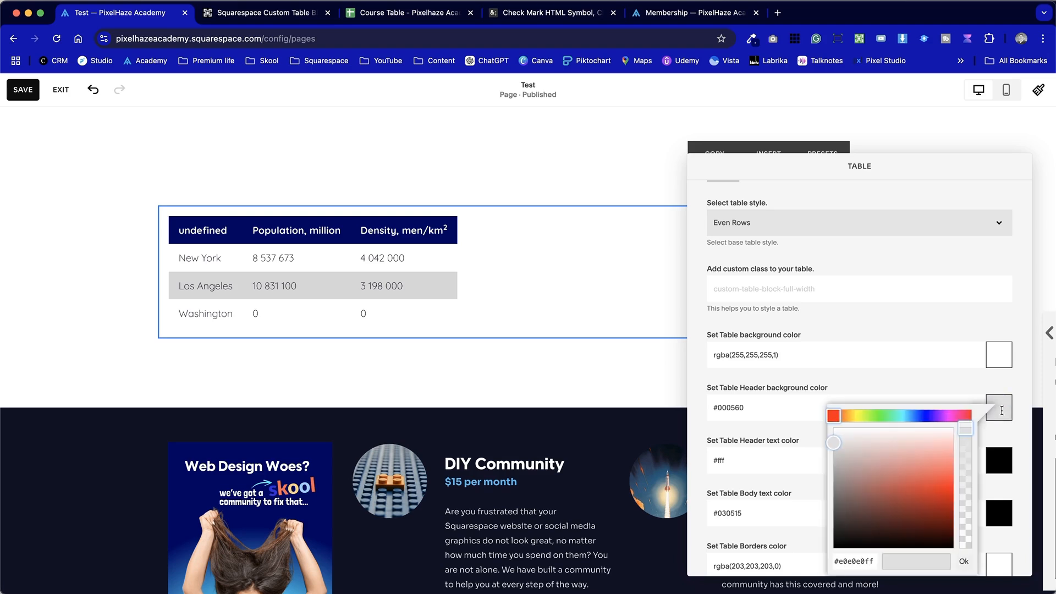
{"action": "left_click", "coordinate": [1002, 412]}
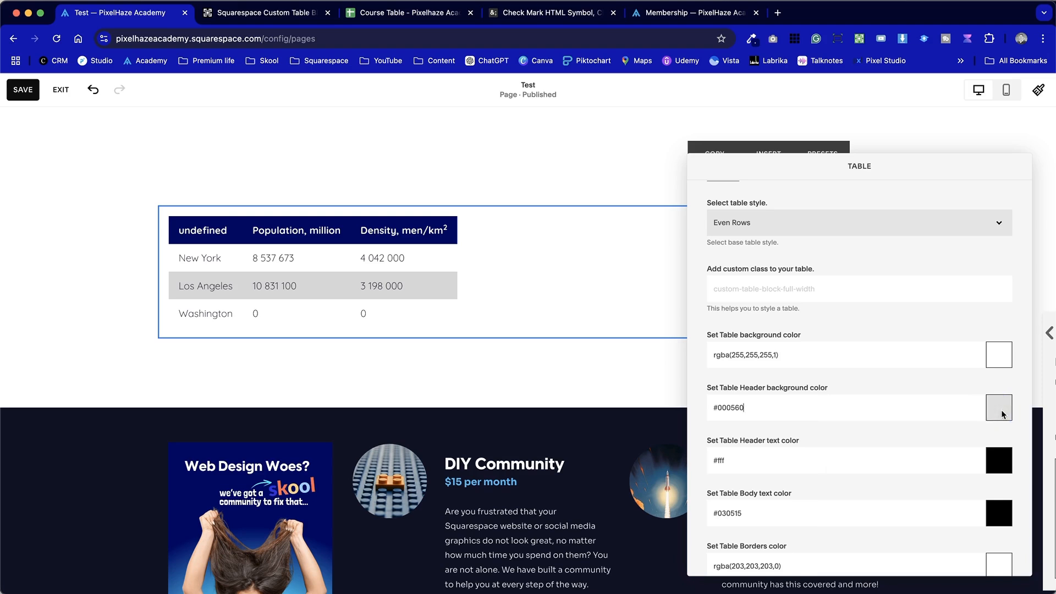
{"action": "left_click", "coordinate": [1002, 414]}
{"action": "left_click", "coordinate": [834, 432]}
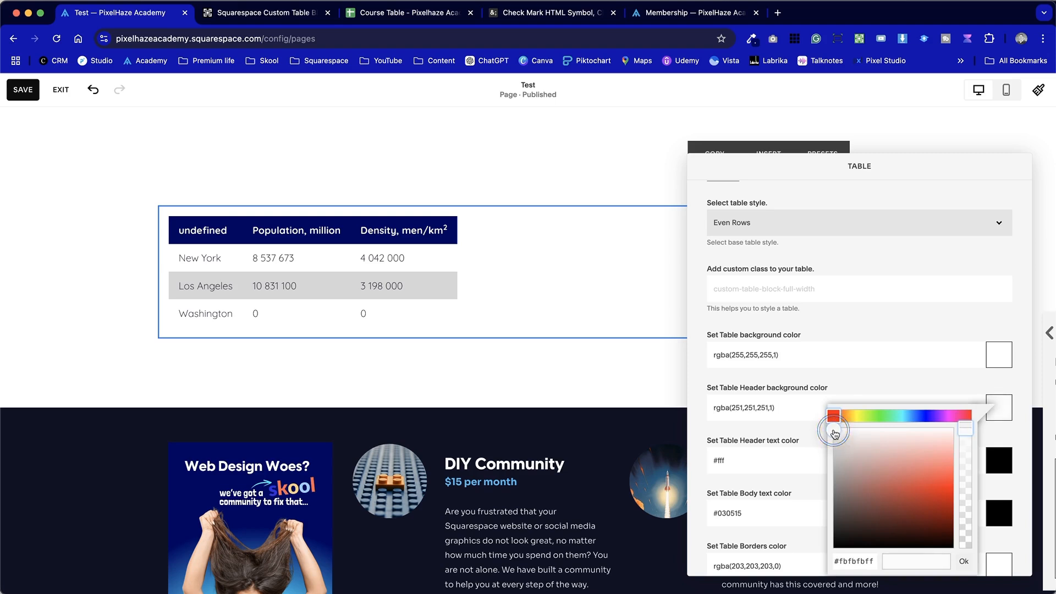
{"action": "left_click", "coordinate": [835, 434]}
{"action": "left_click", "coordinate": [835, 435]}
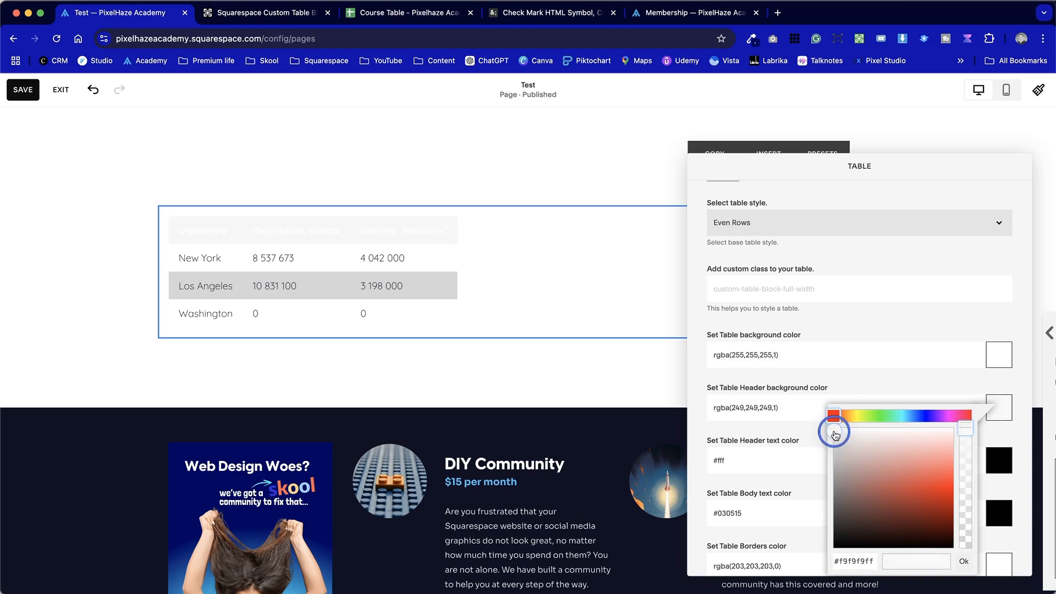
{"action": "left_click", "coordinate": [909, 421]}
{"action": "left_click_drag", "start_coordinate": [908, 419], "coordinate": [905, 419]}
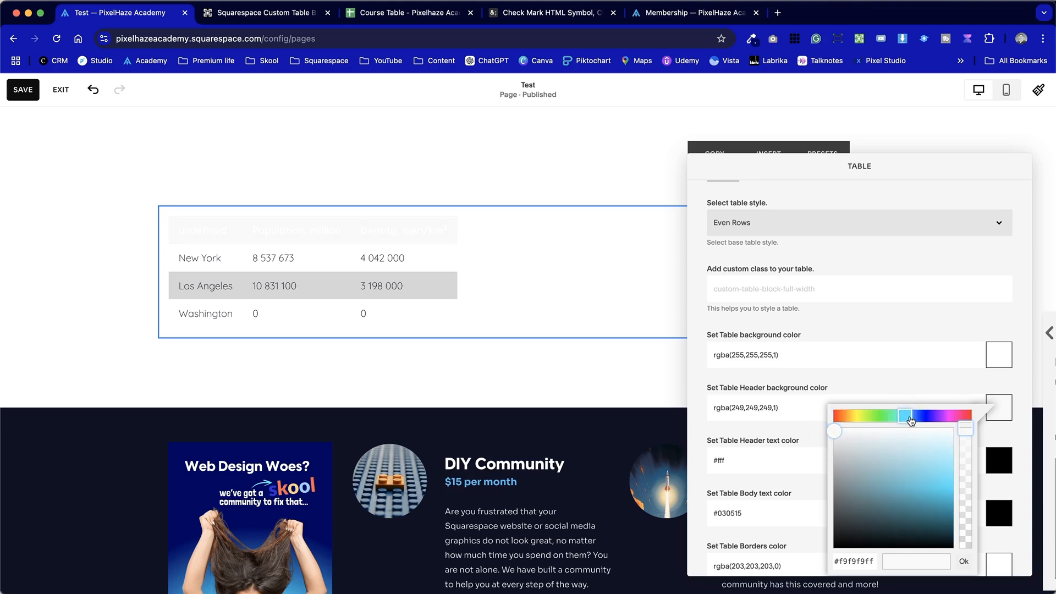
{"action": "left_click", "coordinate": [910, 419]}
{"action": "left_click", "coordinate": [910, 418]}
{"action": "left_click", "coordinate": [838, 434]}
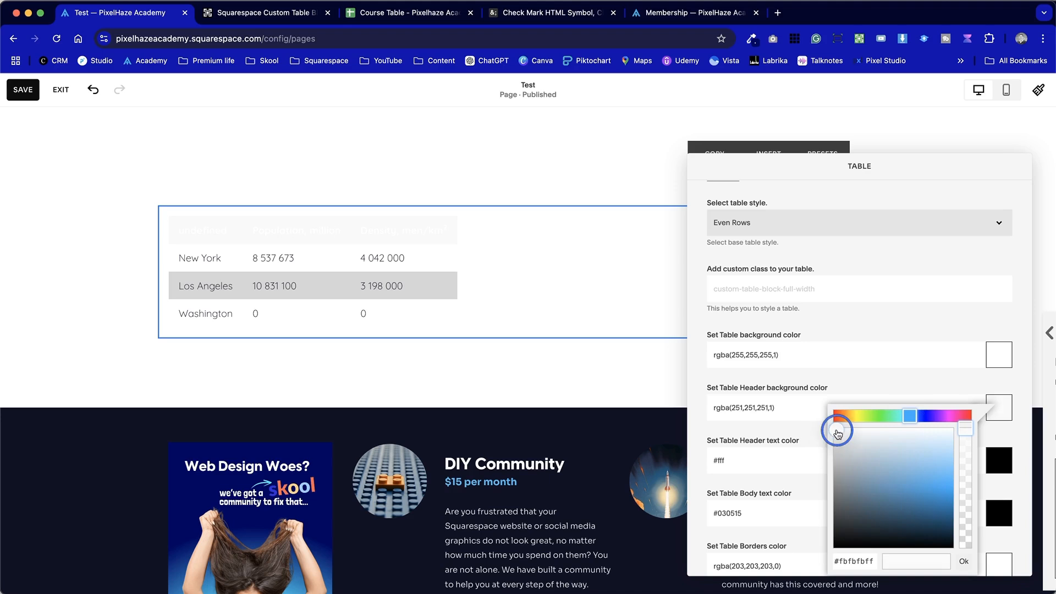
{"action": "left_click", "coordinate": [698, 406]}
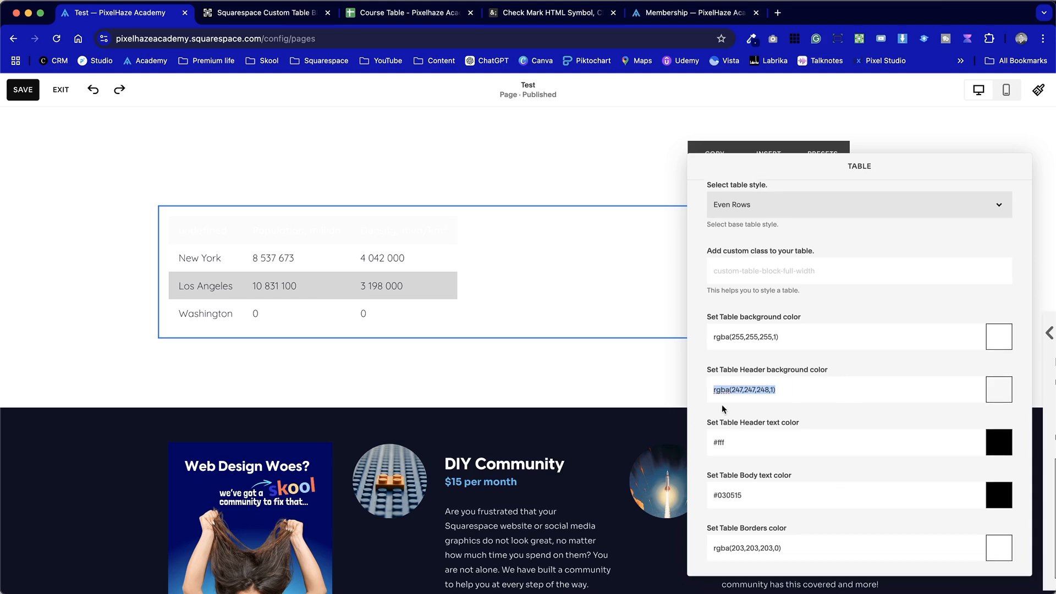
{"action": "double_click", "coordinate": [802, 408]}
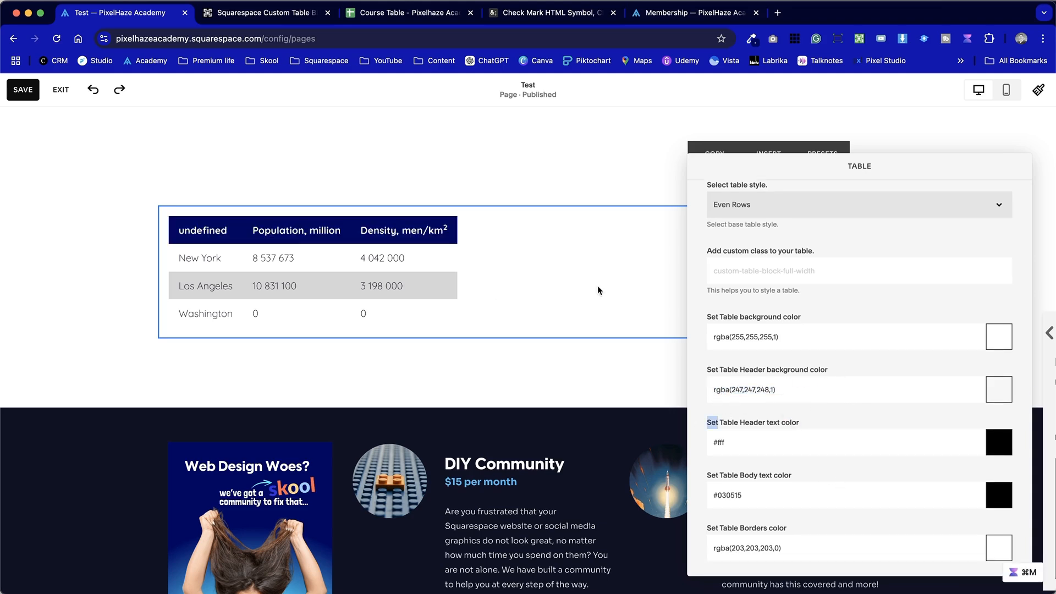
Close the table block's settings and save the Test page
{"action": "left_click", "coordinate": [496, 344]}
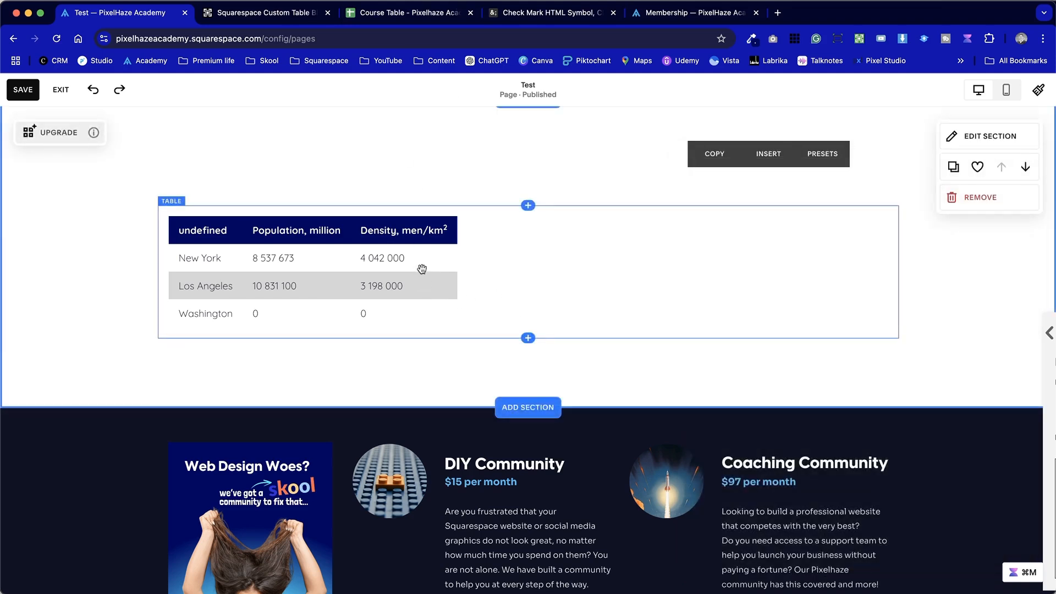
{"action": "left_click", "coordinate": [25, 87]}
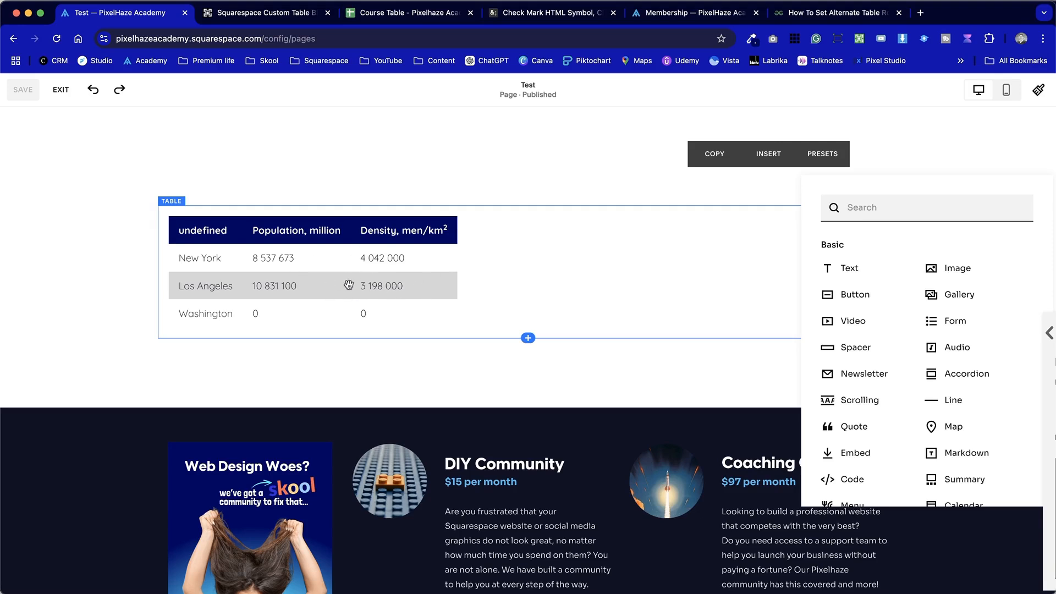
{"action": "left_click", "coordinate": [442, 353]}
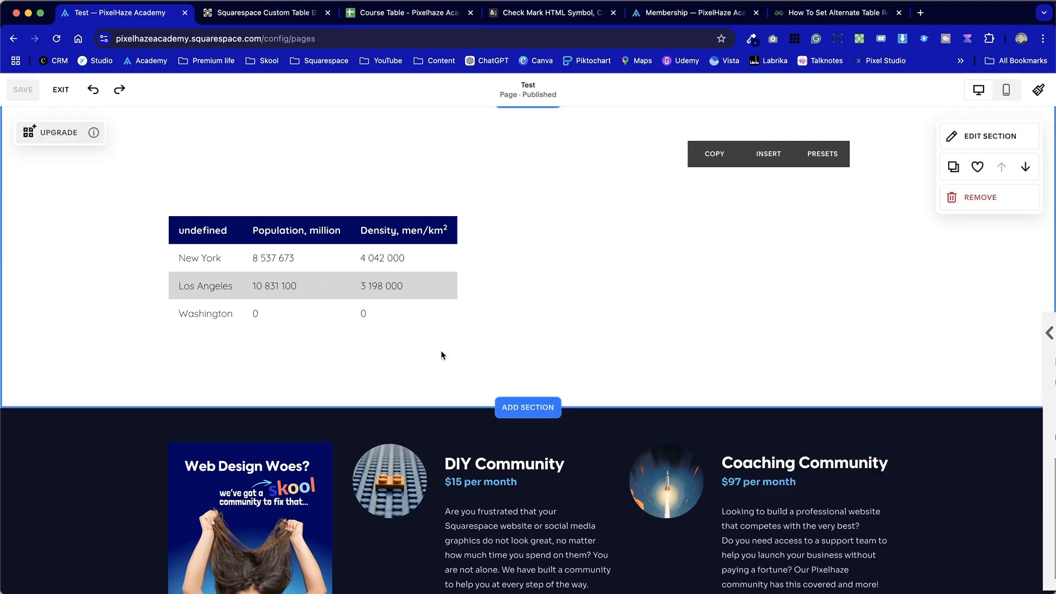
Reopen the table block's settings, check the options down to the table data, and close them
{"action": "double_click", "coordinate": [412, 280]}
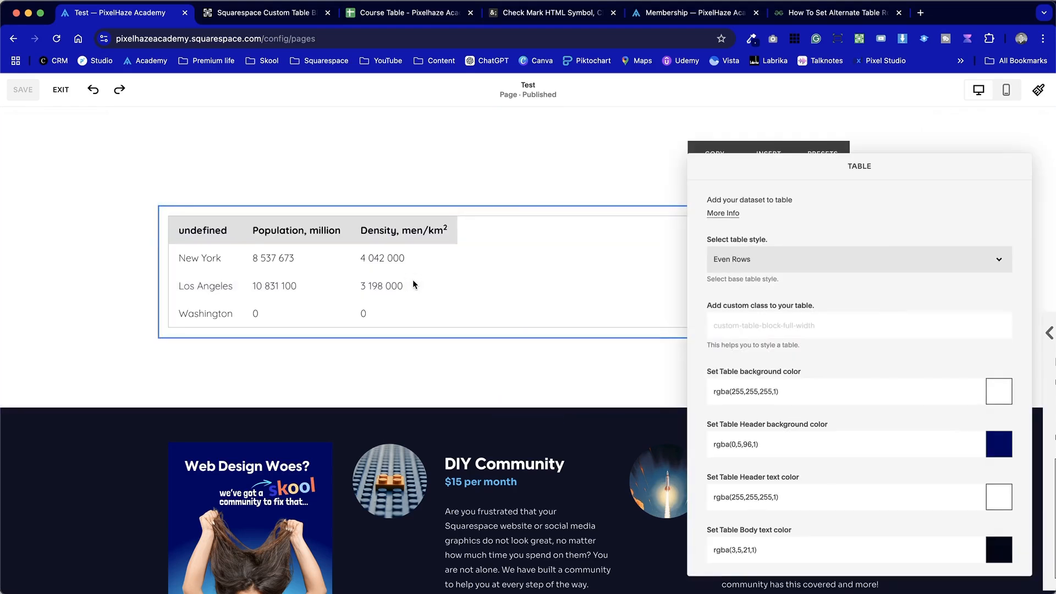
{"action": "scroll", "coordinate": [862, 430], "scroll_direction": "down", "scroll_amount": 10}
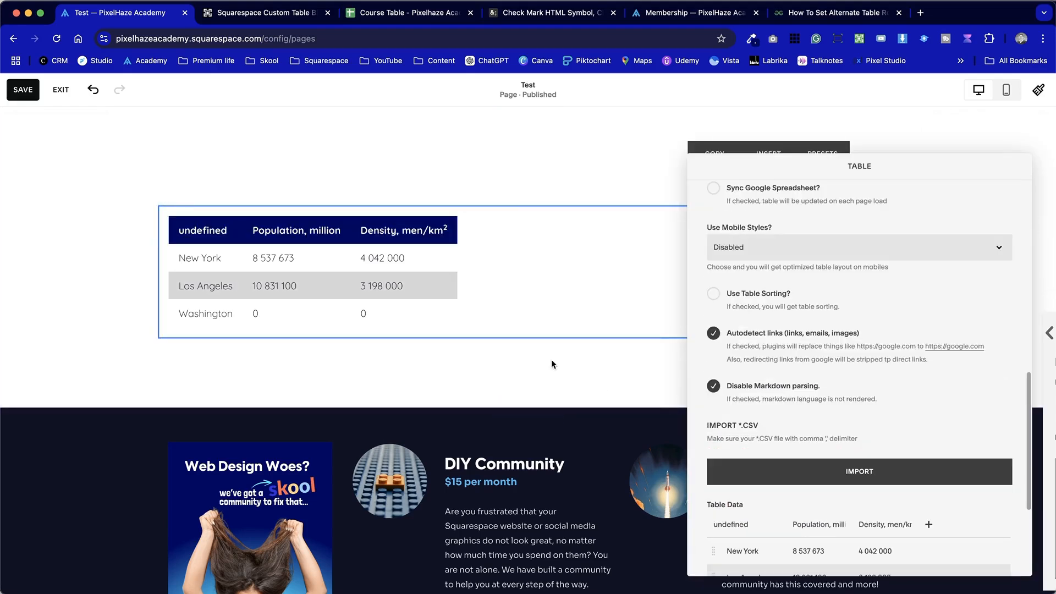
{"action": "left_click", "coordinate": [554, 360]}
Add a Code block below the table and select its placeholder HTML
{"action": "left_click", "coordinate": [528, 400]}
{"action": "left_click", "coordinate": [879, 478]}
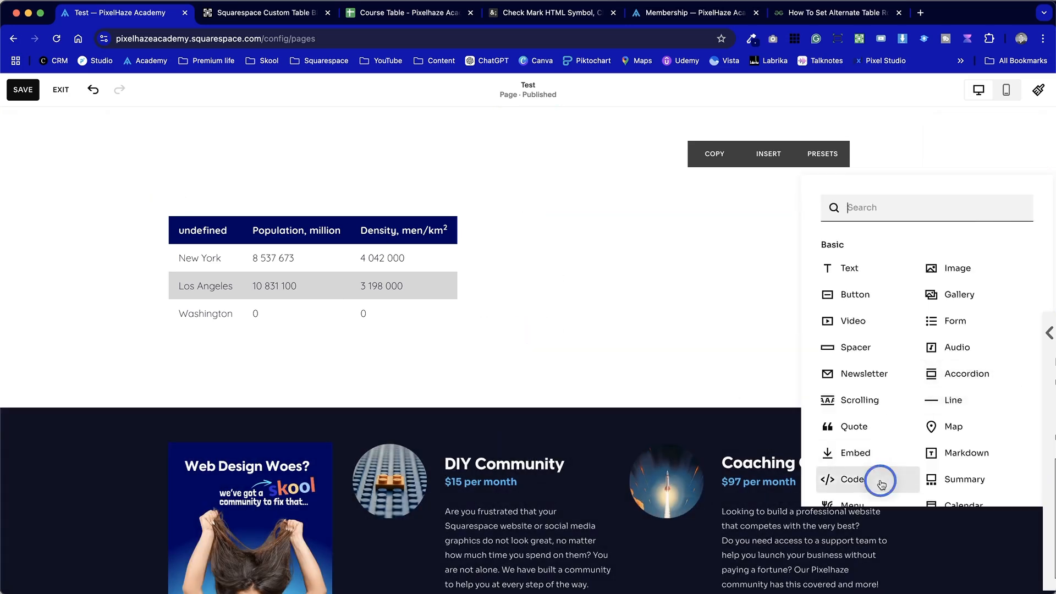
{"action": "mouse_move", "coordinate": [842, 377]}
{"action": "left_mouse_down"}
{"action": "mouse_move", "coordinate": [731, 347]}
{"action": "mouse_move", "coordinate": [698, 355]}
{"action": "left_mouse_up"}
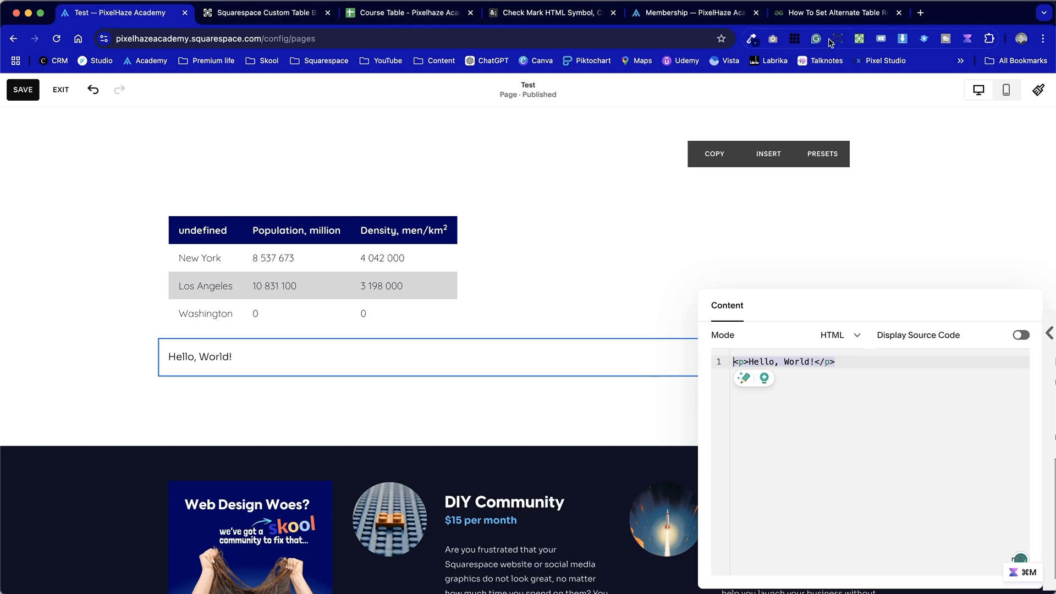
Look up the :nth-child(even) selector in the GeeksforGeeks article and replace the Code block's placeholder with tr:nth-child(even)
{"action": "left_click", "coordinate": [837, 12]}
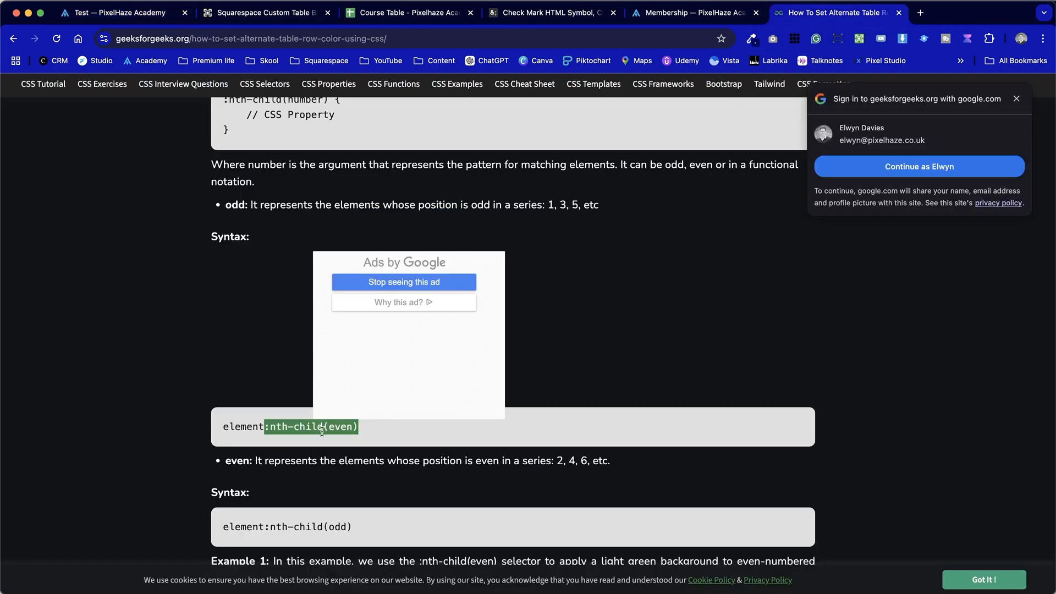
{"action": "left_click", "coordinate": [123, 12]}
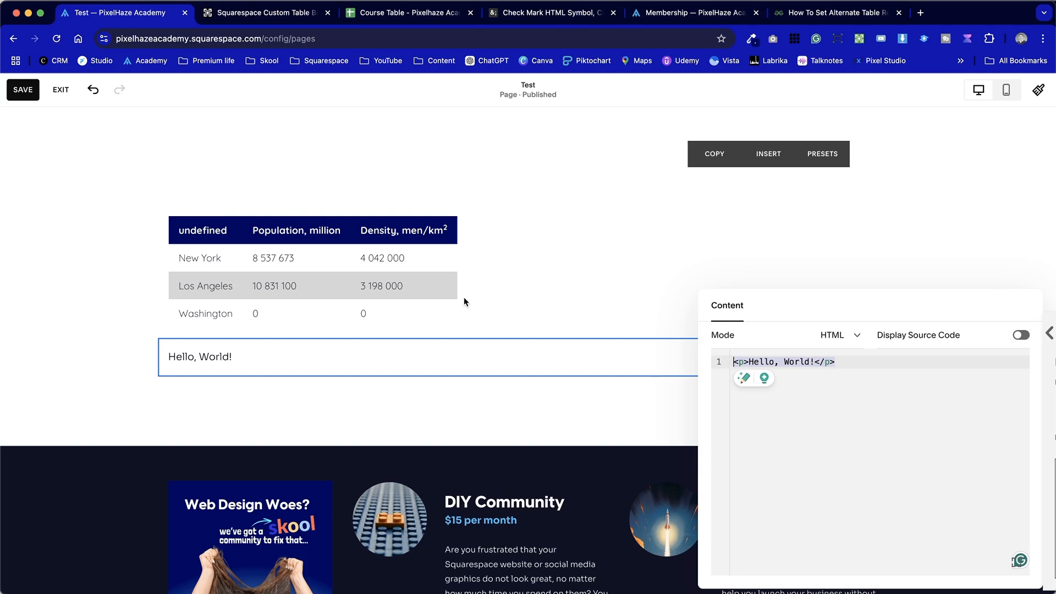
{"action": "type", "text": "tr"}
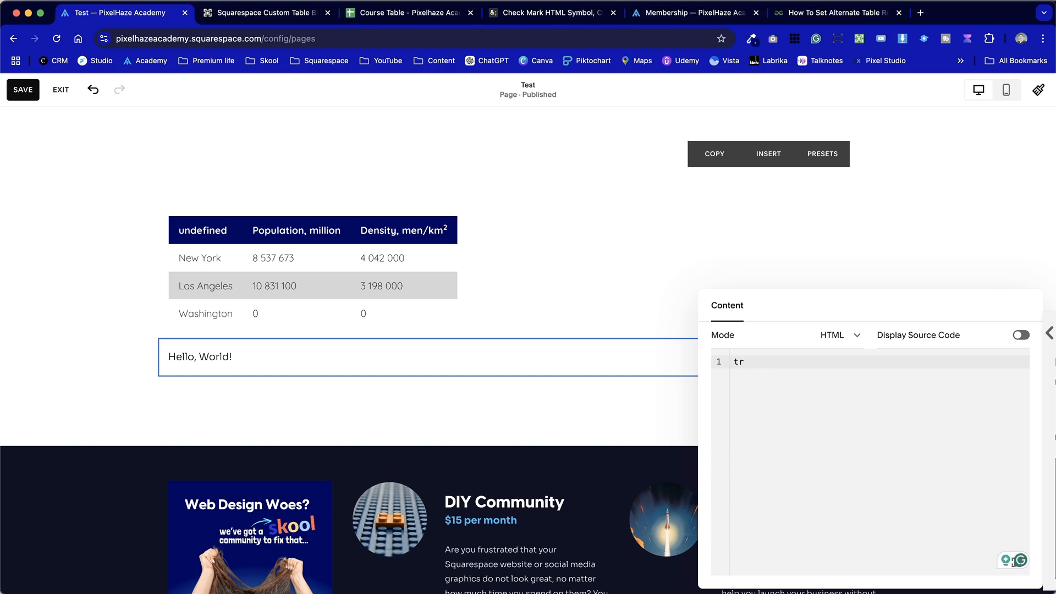
{"action": "type", "text": ":nth-child(even)"}
{"action": "left_click", "coordinate": [753, 362]}
{"action": "key", "text": "BackSpace"}
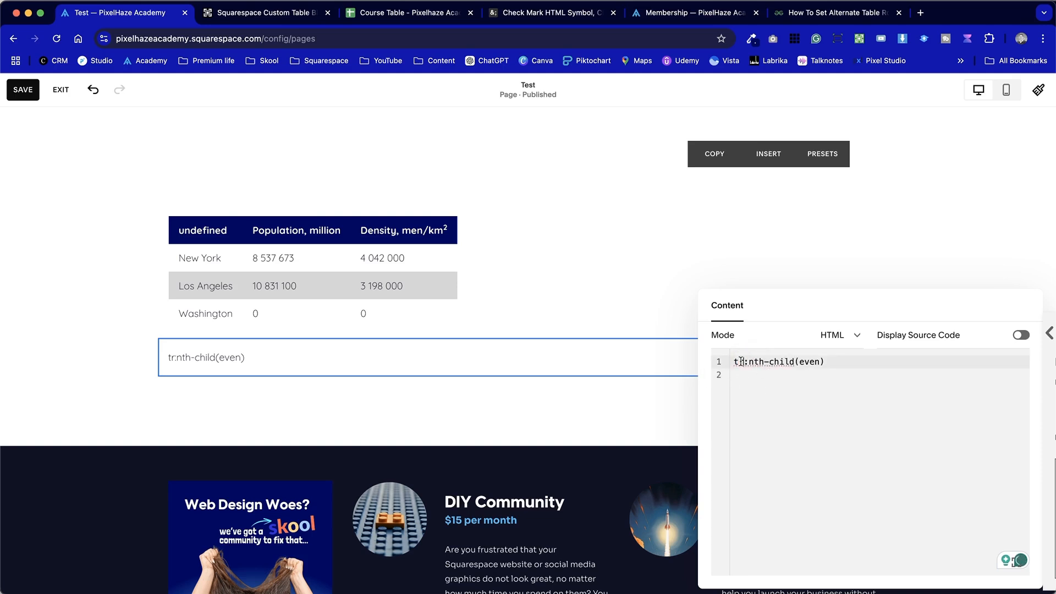
Insert a blank line above the selector and complete the rule with {background-color: #333; }
{"action": "left_click", "coordinate": [734, 362]}
{"action": "key", "text": "Return"}
{"action": "left_click", "coordinate": [858, 375]}
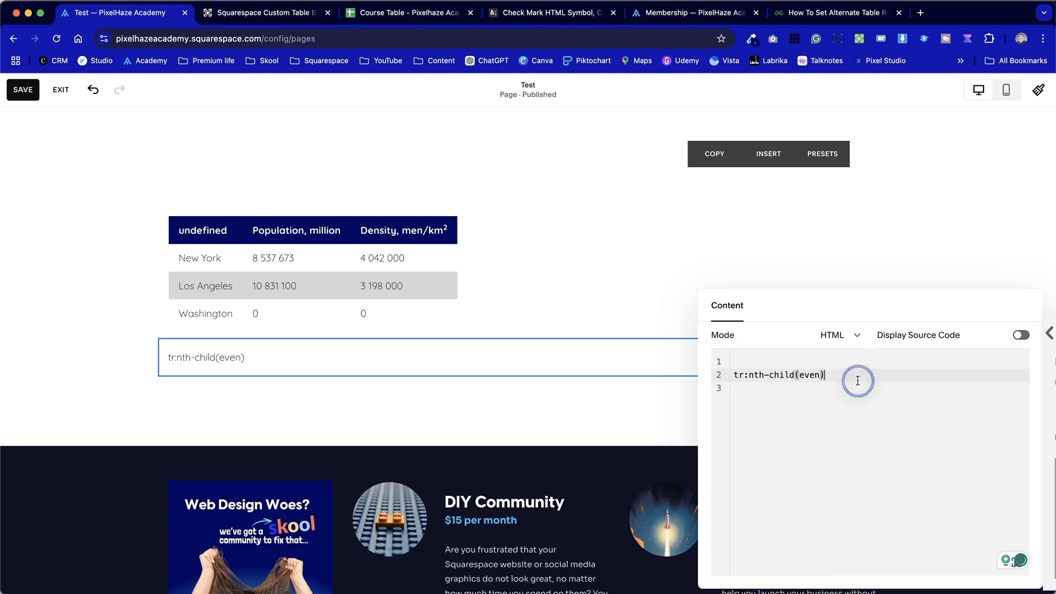
{"action": "type", "text": "{background-color: #333;"}
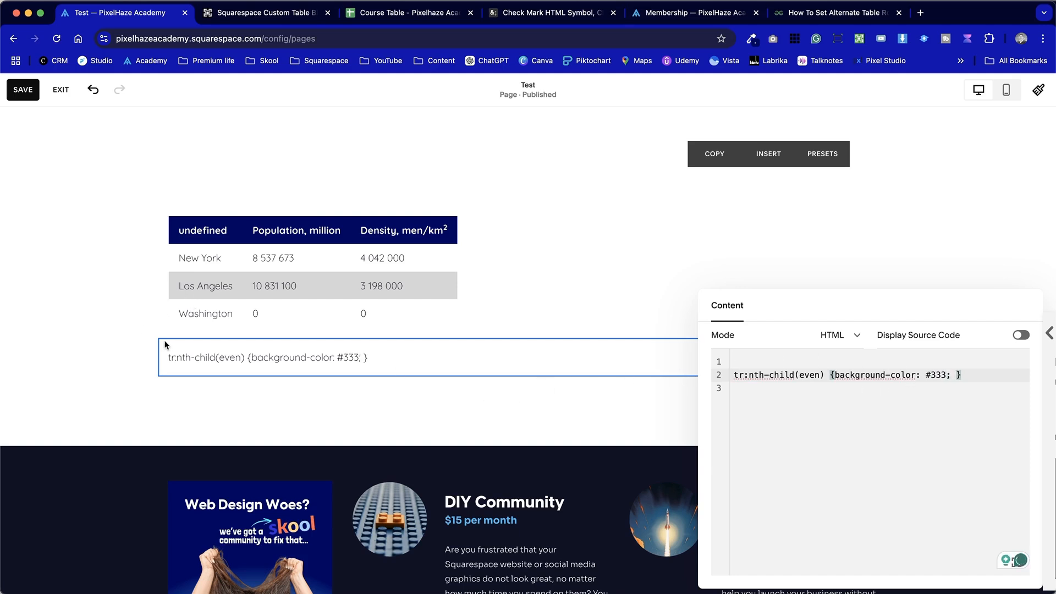
Wrap the CSS rule in opening and closing <style> tags
{"action": "left_click", "coordinate": [737, 362]}
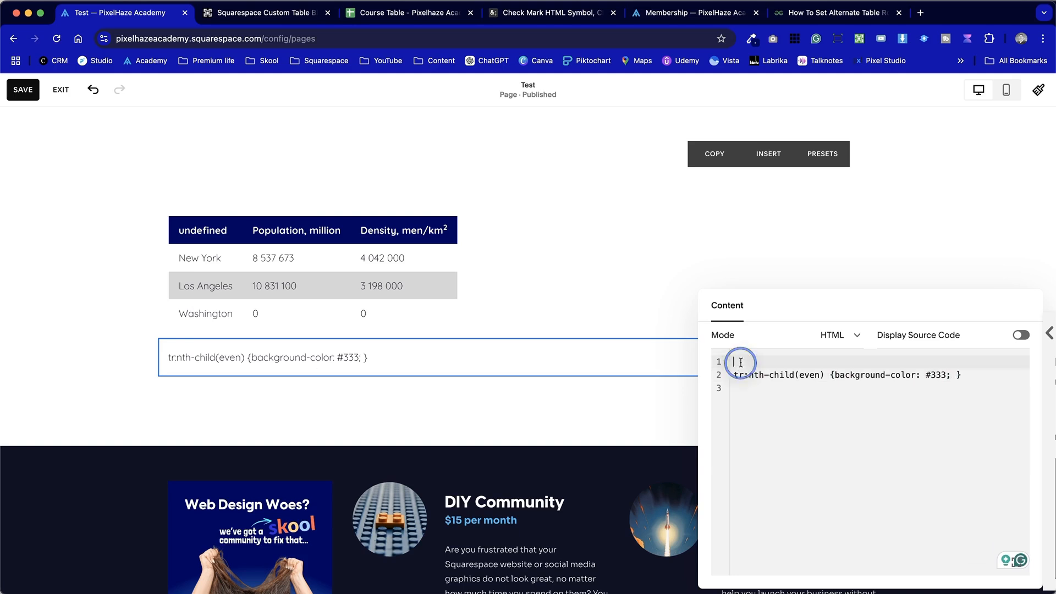
{"action": "type", "text": "<style>"}
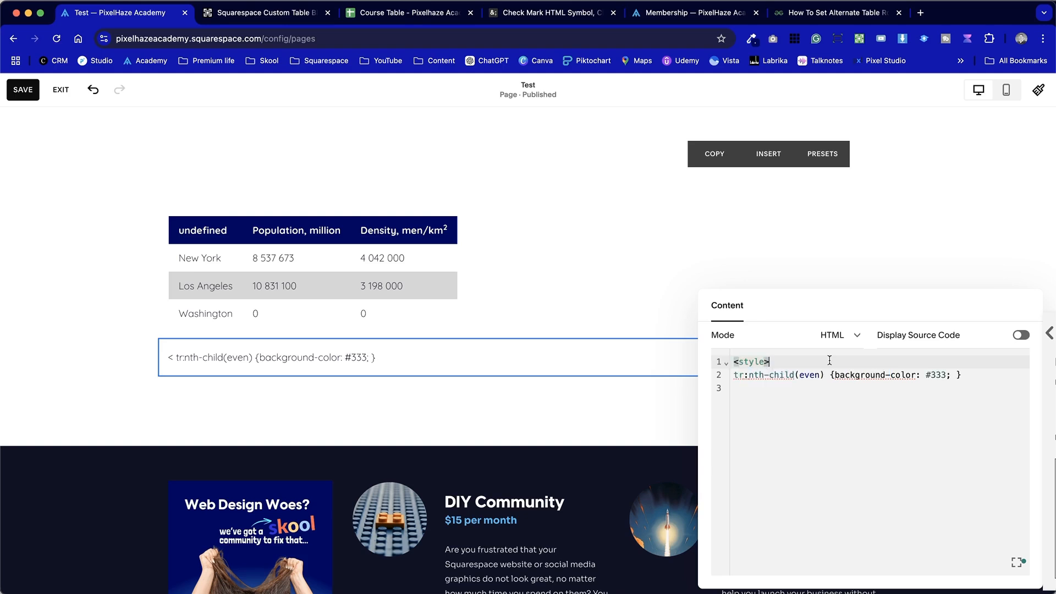
{"action": "left_click", "coordinate": [872, 397]}
{"action": "type", "text": "</"}
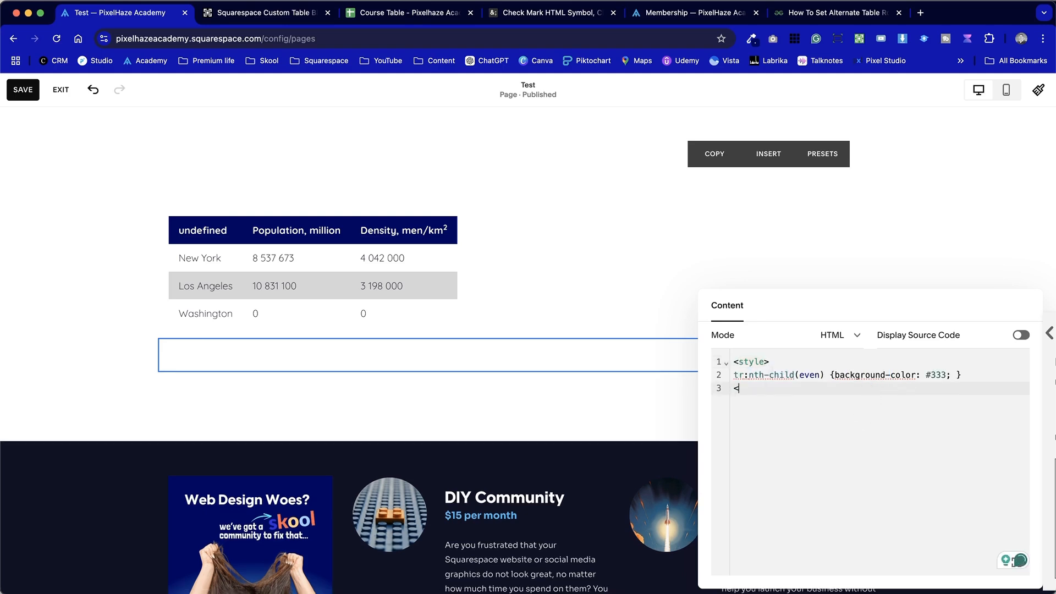
{"action": "type", "text": "style>"}
Add !important to the #333 background-color declaration and close the Code block's editor
{"action": "left_click", "coordinate": [943, 374]}
{"action": "left_click", "coordinate": [945, 374]}
{"action": "type", "text": "!important"}
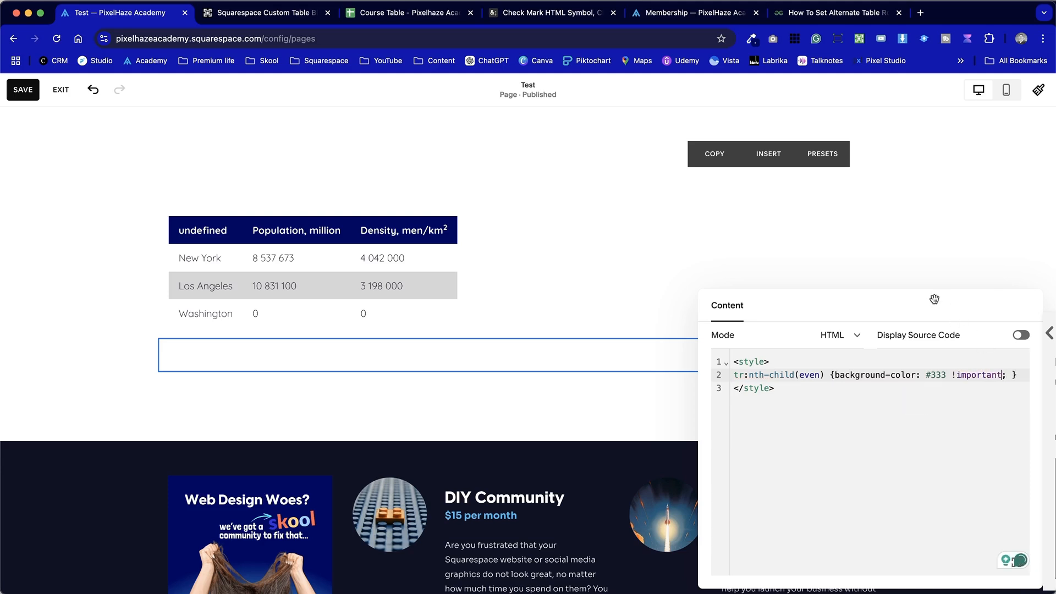
{"action": "left_click", "coordinate": [916, 265]}
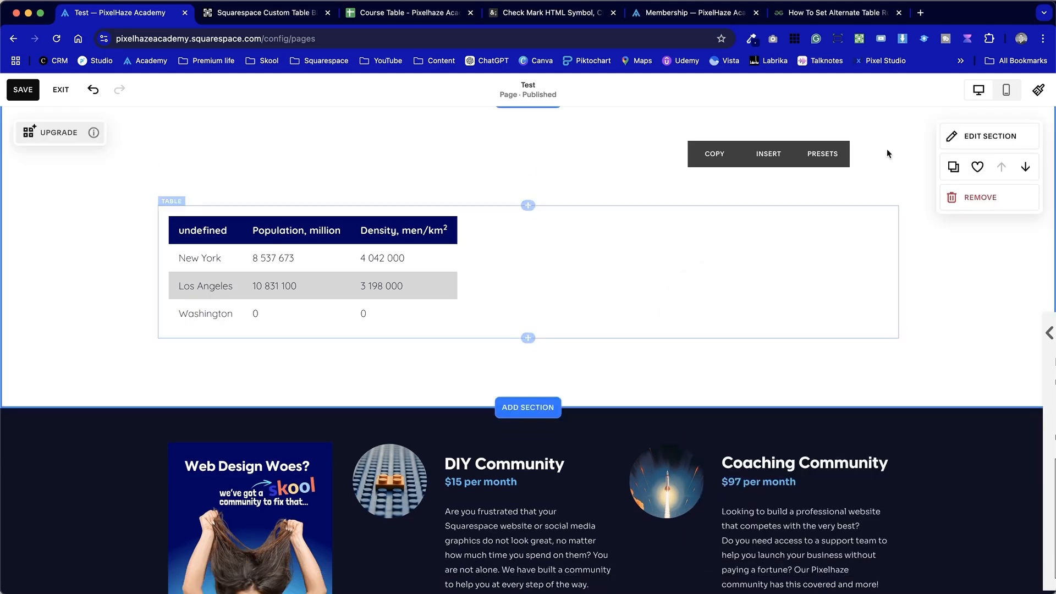
Close the GeeksforGeeks article and save the Test page
{"action": "left_click", "coordinate": [898, 12]}
{"action": "scroll", "coordinate": [709, 274], "scroll_direction": "up", "scroll_amount": 2}
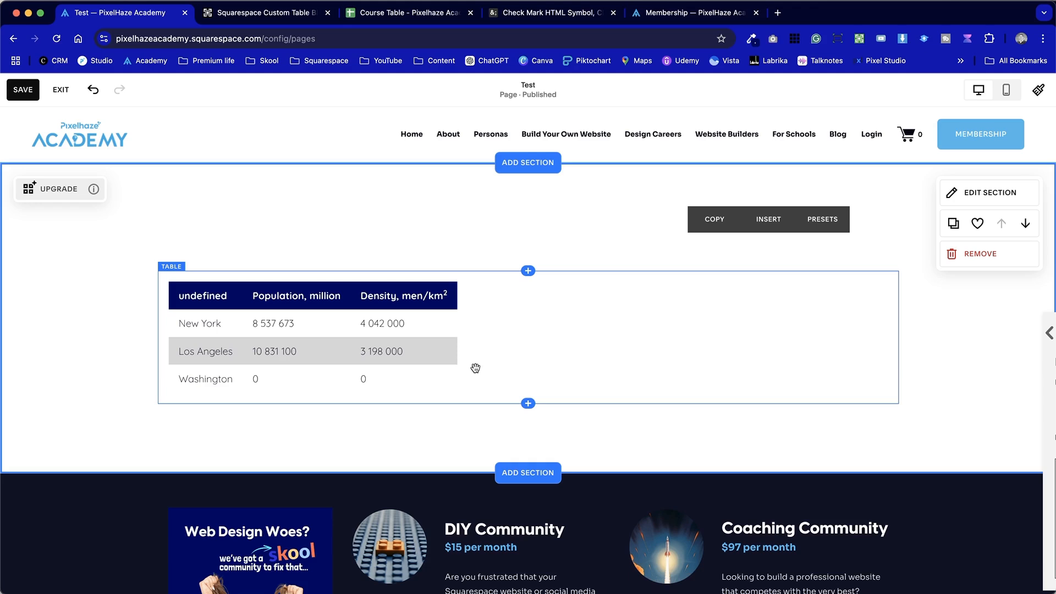
{"action": "left_click", "coordinate": [33, 93]}
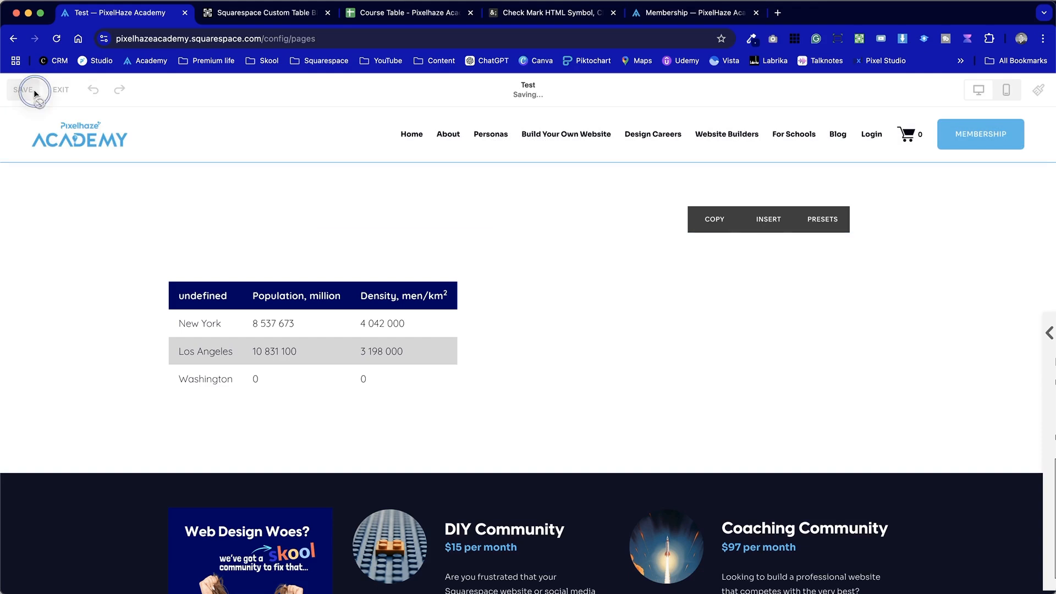